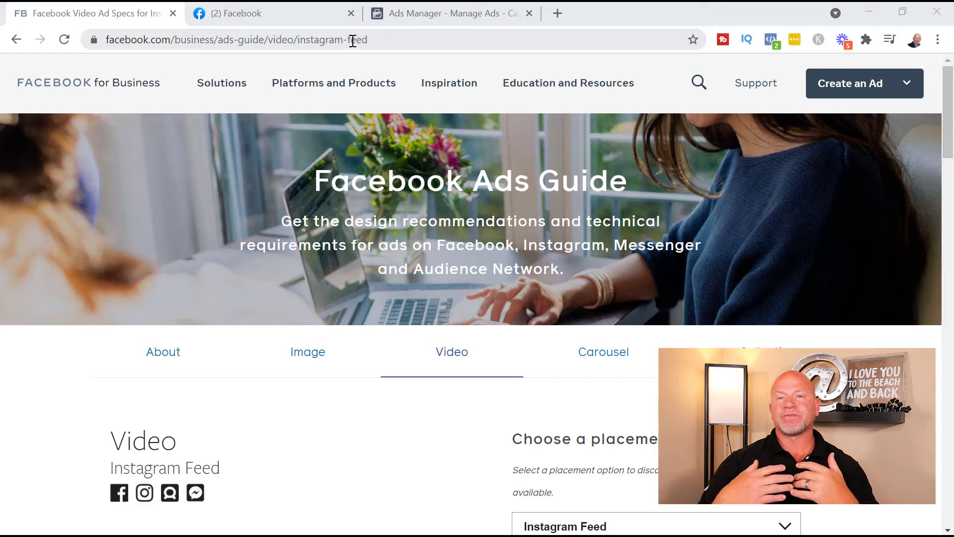
Step: Scroll through the Instagram Feed video specs, briefly checking the placement list
scroll(484, 503, "down", 8)
scroll(406, 409, "up", 2)
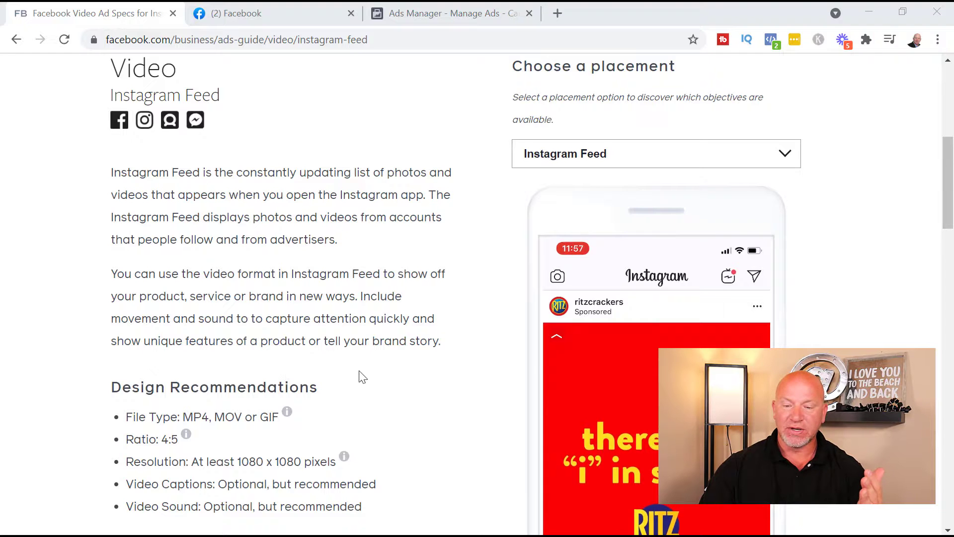
scroll(362, 377, "down", 2)
left_click(654, 82)
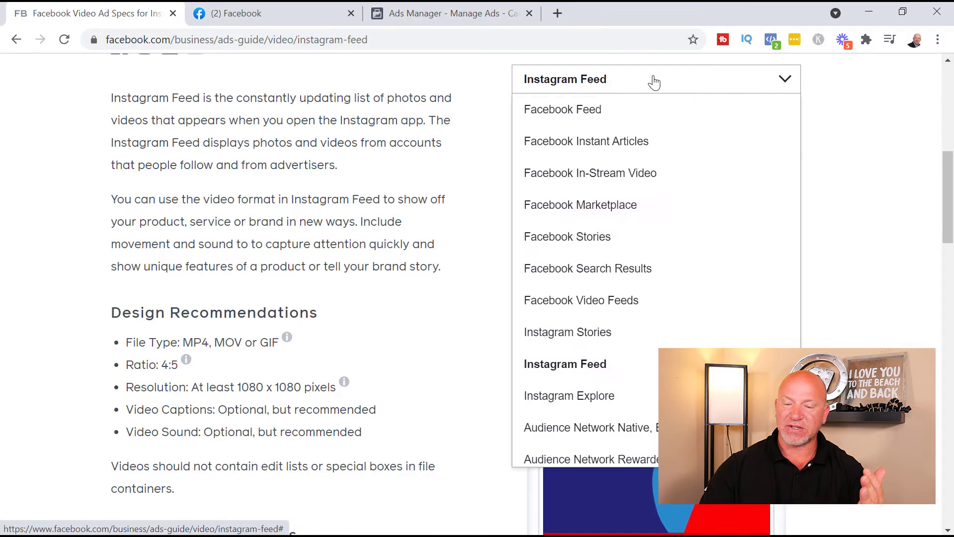
left_click(652, 80)
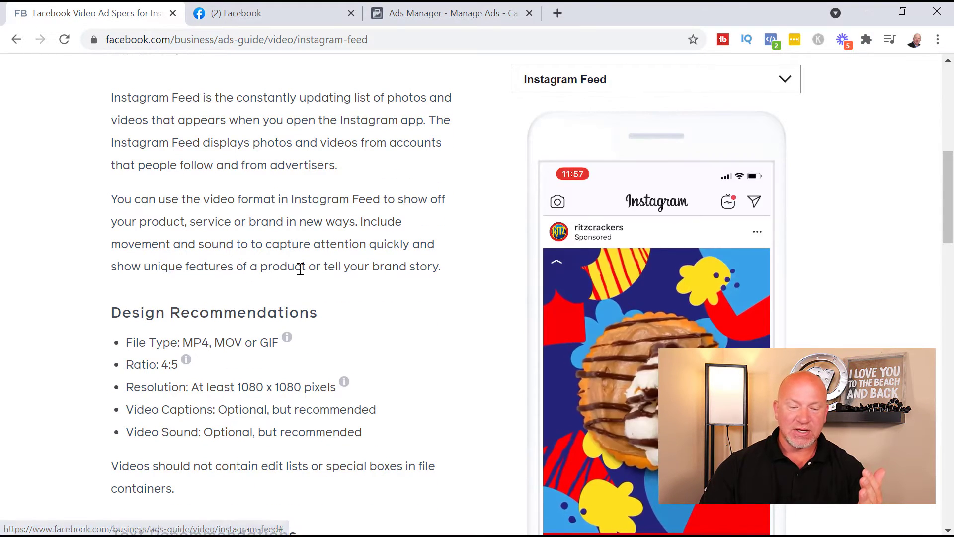
scroll(298, 327, "down", 2)
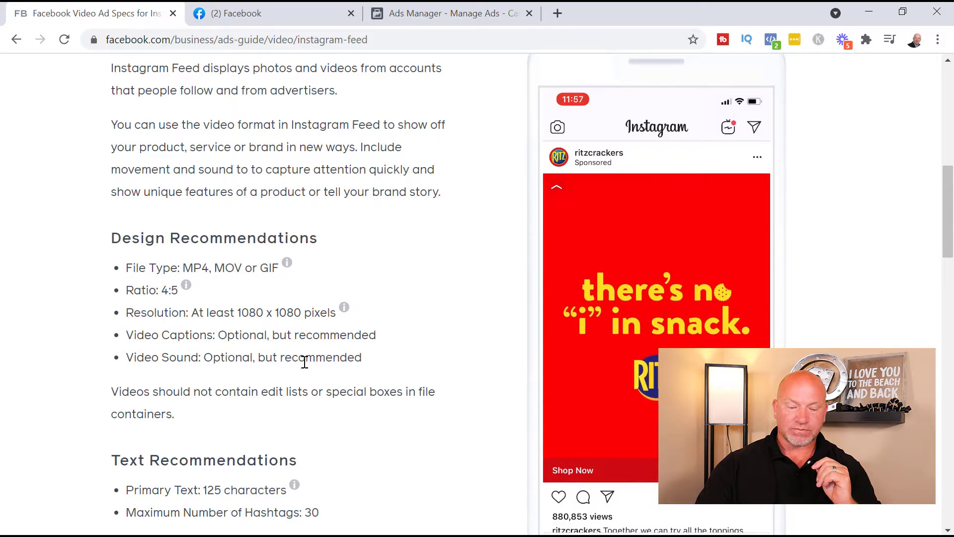
Step: Read further down the Feed specs and open the Choose a placement list
scroll(170, 364, "down", 3)
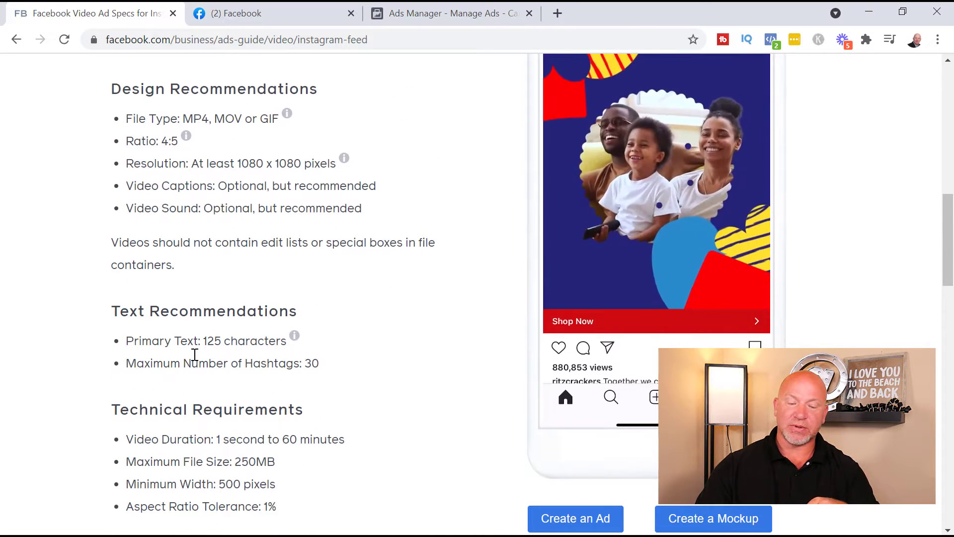
scroll(313, 367, "down", 3)
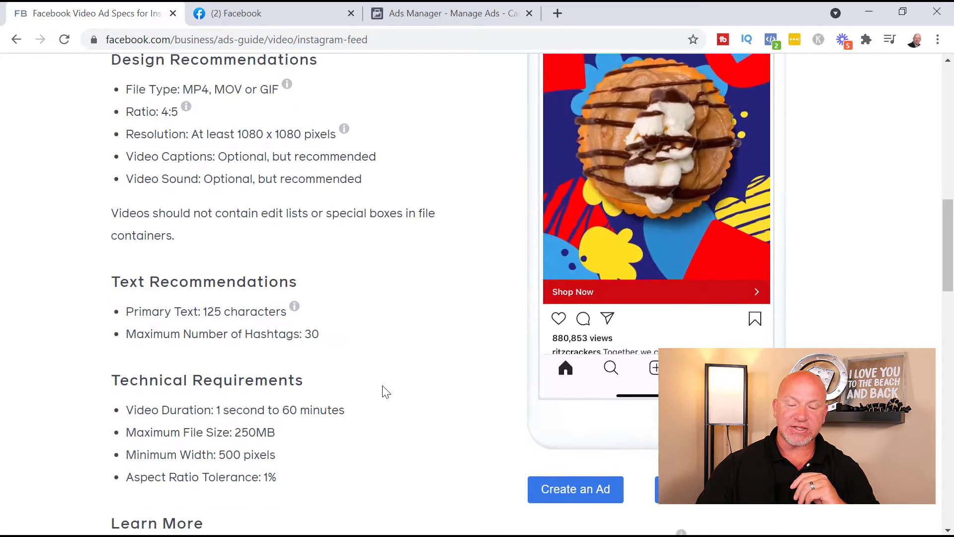
scroll(351, 411, "down", 3)
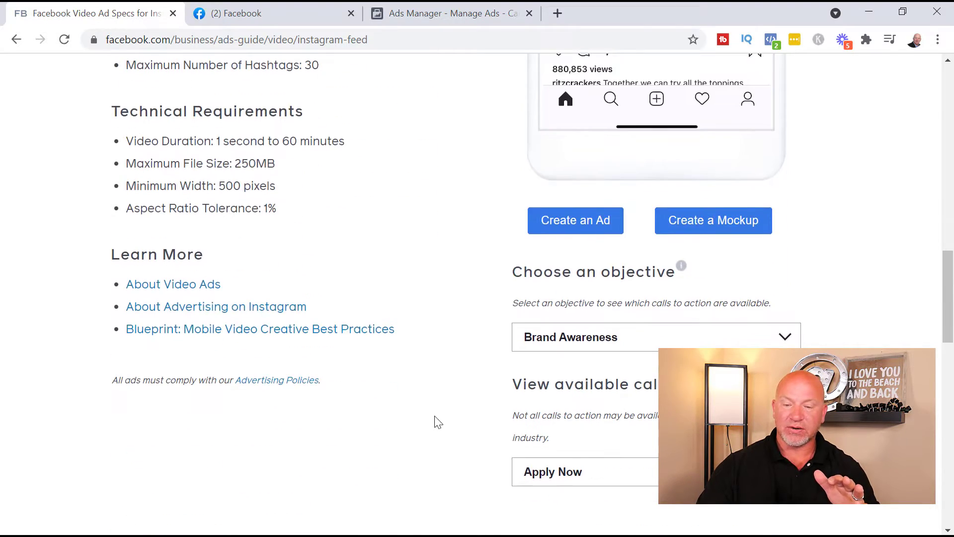
scroll(436, 422, "up", 15)
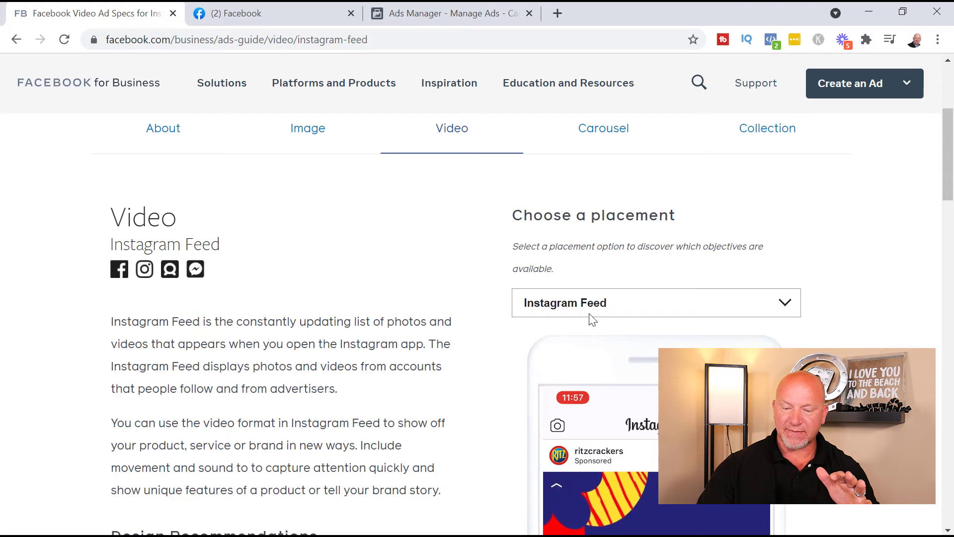
left_click(689, 302)
scroll(691, 303, "down", 2)
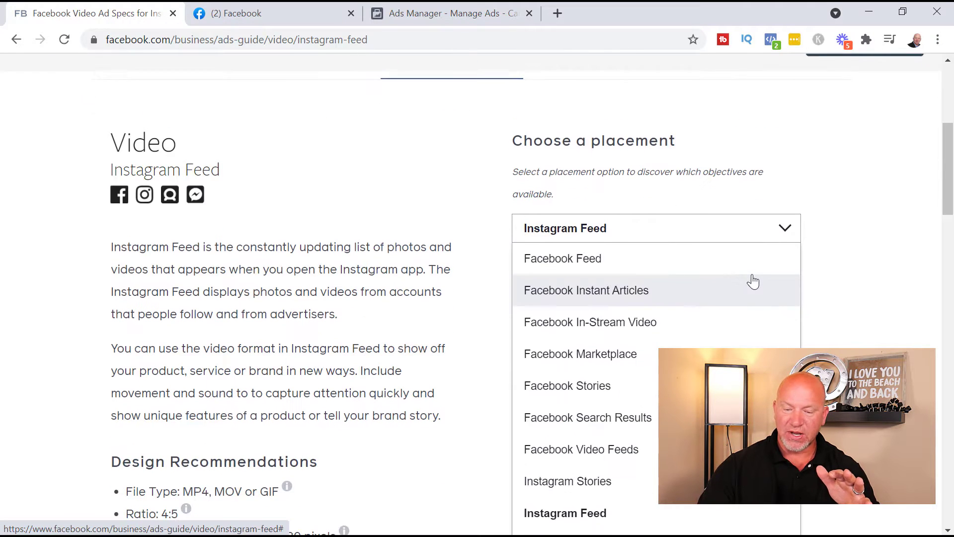
scroll(750, 279, "down", 1)
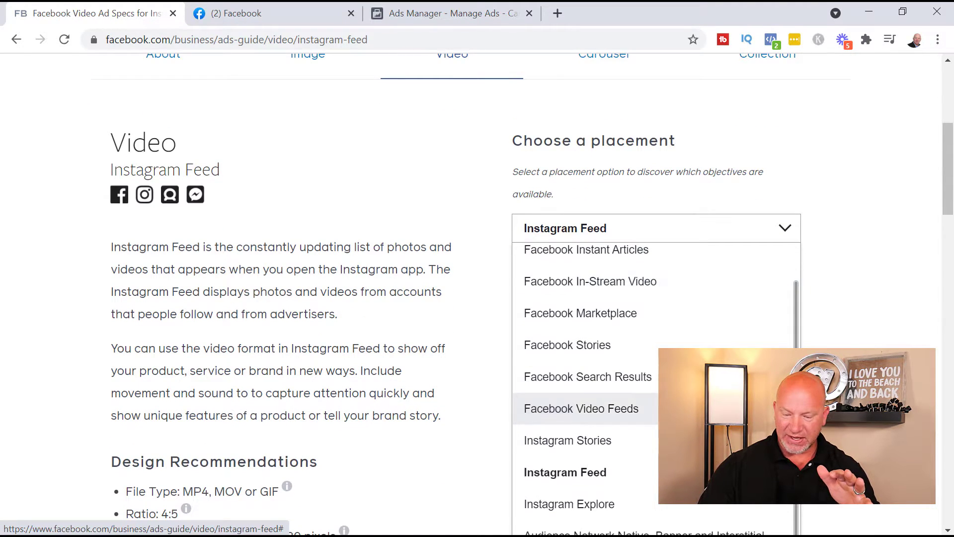
scroll(579, 392, "down", 2)
Step: Switch the guide to Instagram Stories and scan its video specs
left_click(579, 371)
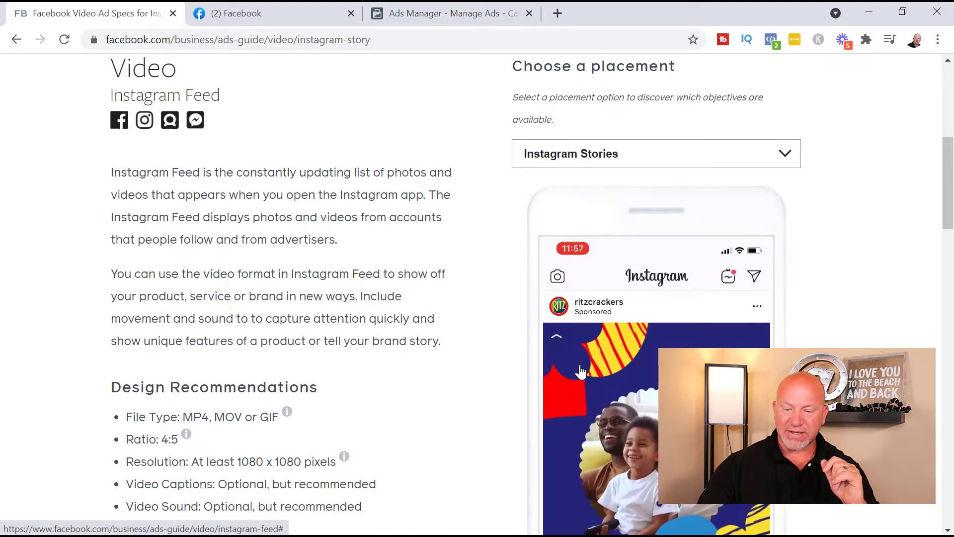
scroll(494, 318, "down", 4)
scroll(495, 312, "down", 5)
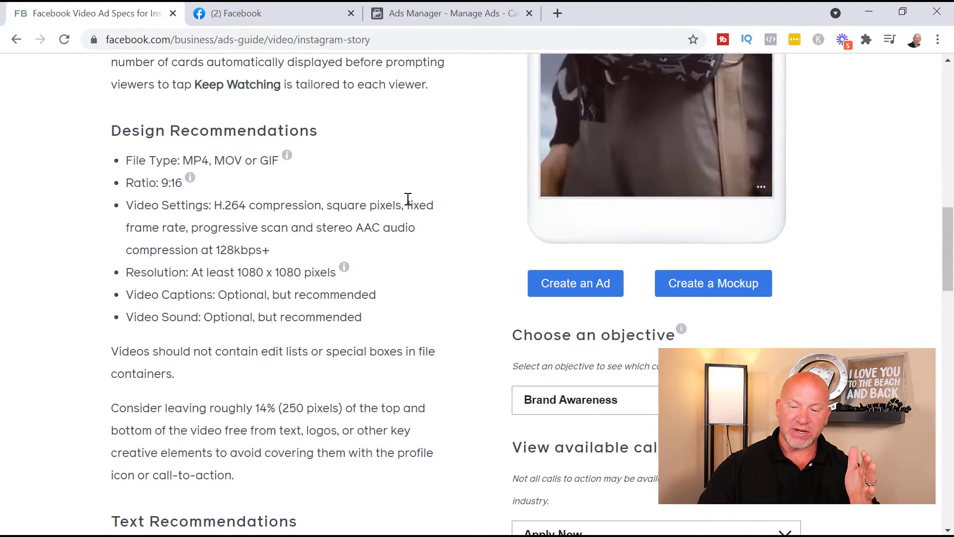
scroll(176, 348, "up", 3)
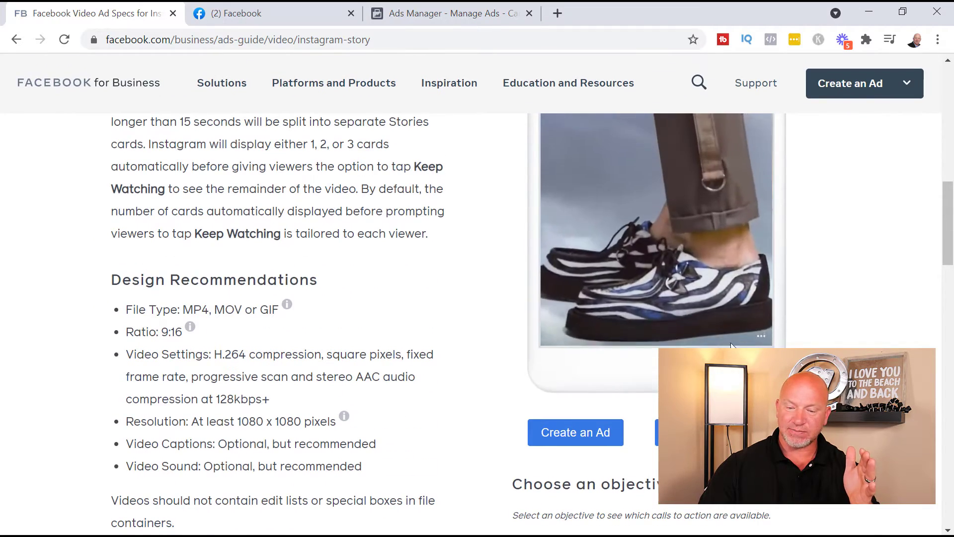
scroll(177, 348, "up", 5)
scroll(177, 348, "down", 2)
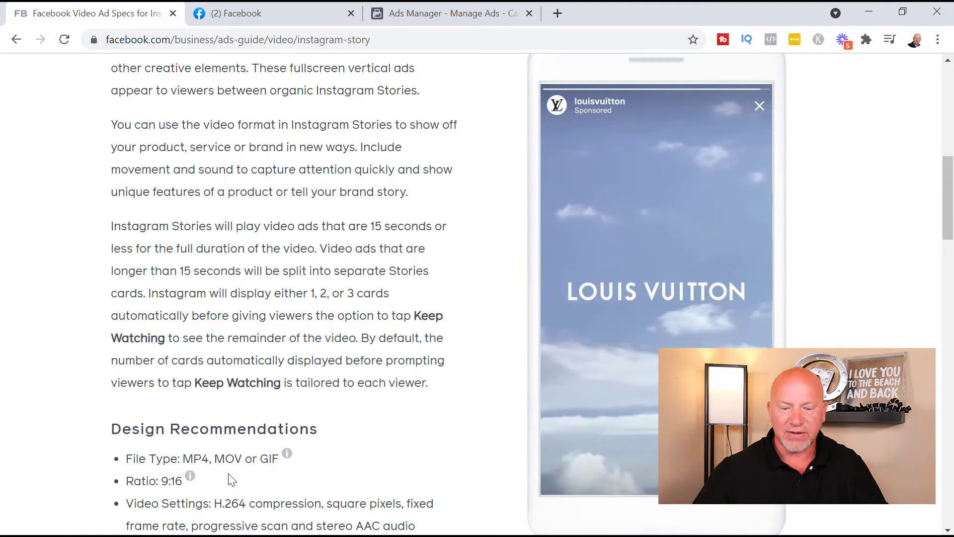
Step: Read the Stories specs (9:16 ratio, 250MB max), then switch the placement back to Instagram Feed
scroll(320, 398, "down", 5)
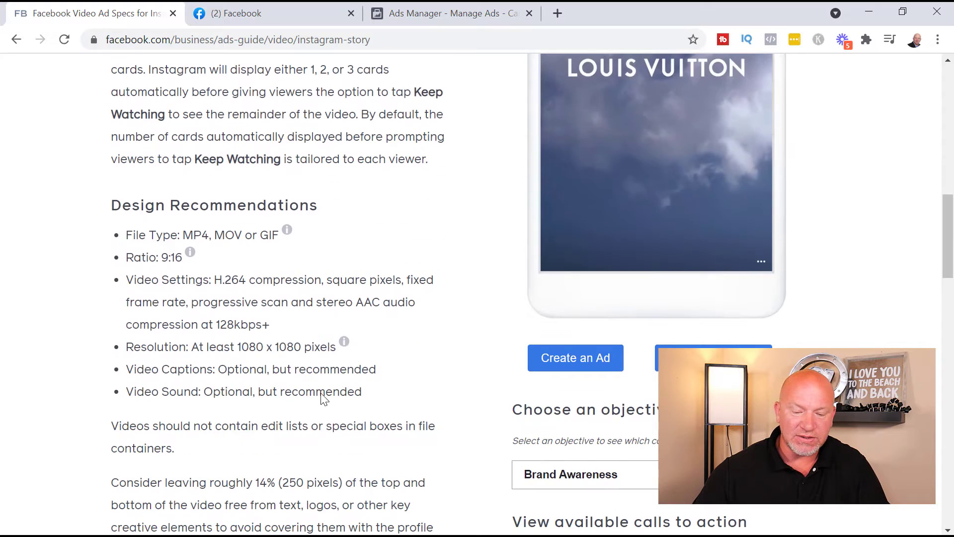
scroll(375, 388, "down", 8)
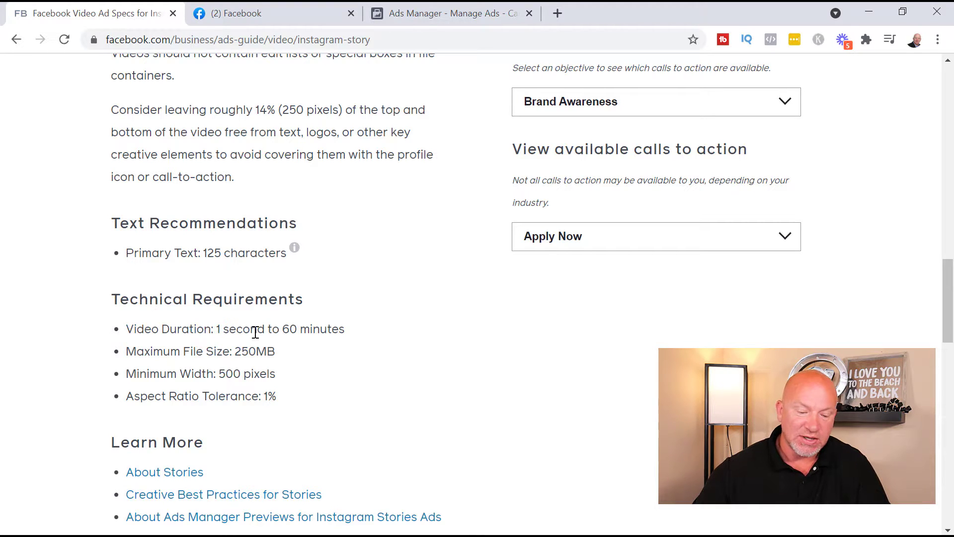
scroll(226, 371, "down", 3)
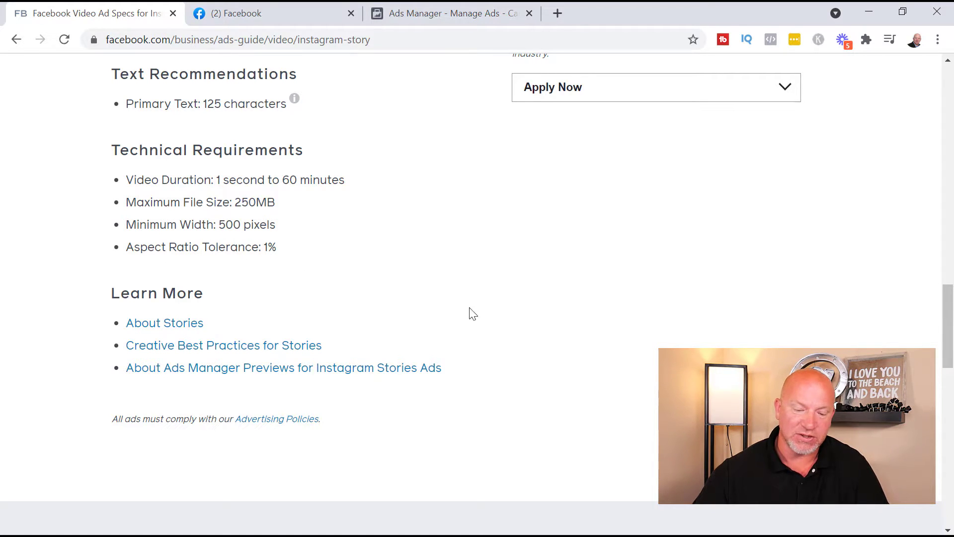
scroll(599, 373, "up", 12)
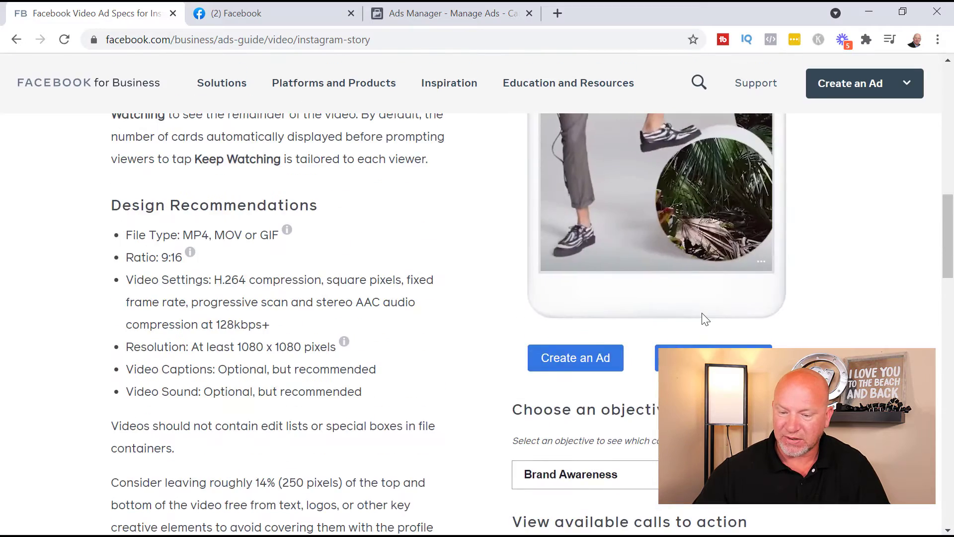
scroll(748, 249, "up", 6)
left_click(748, 234)
scroll(747, 234, "down", 2)
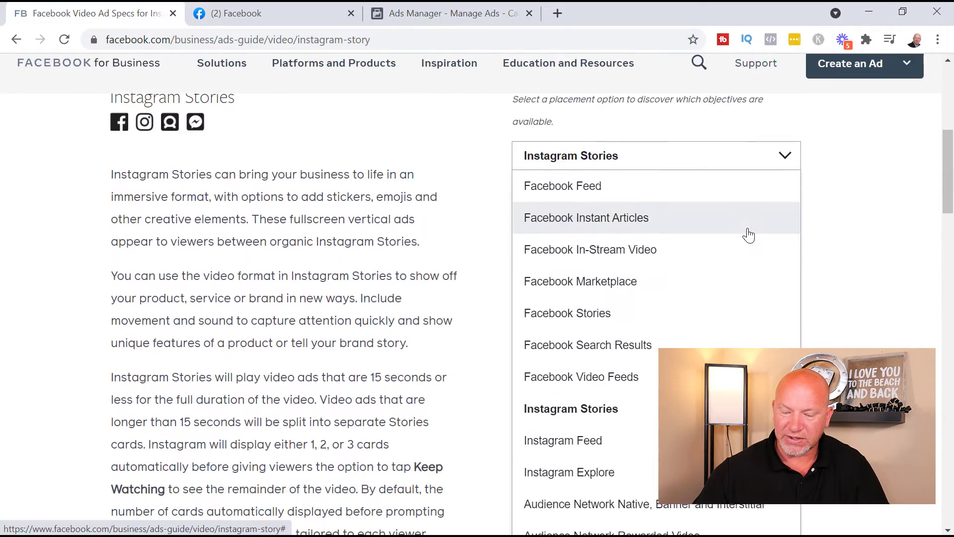
left_click(653, 443)
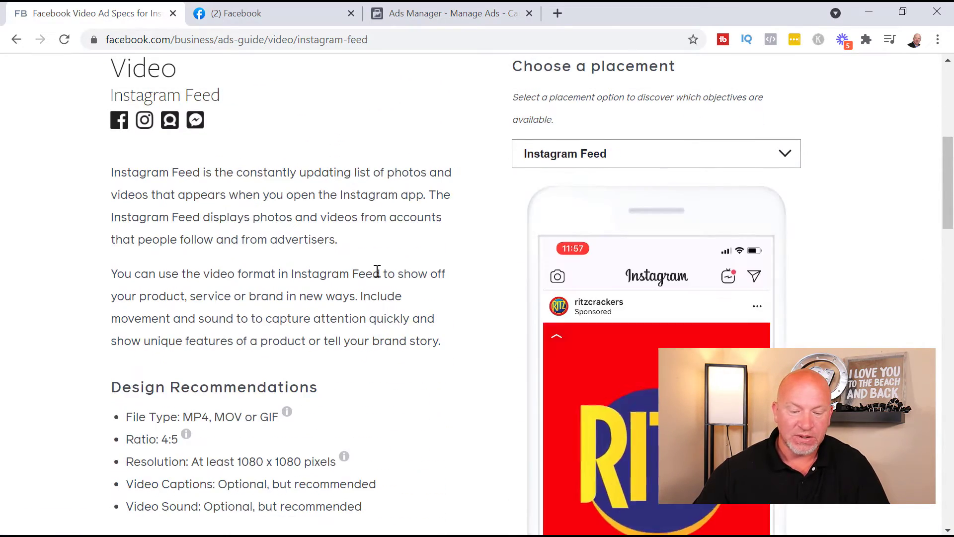
Step: Recheck the Feed specs (1 s to 60 min, 250MB max, 500 px width), then go to Carousel
scroll(385, 268, "down", 6)
scroll(386, 269, "down", 1)
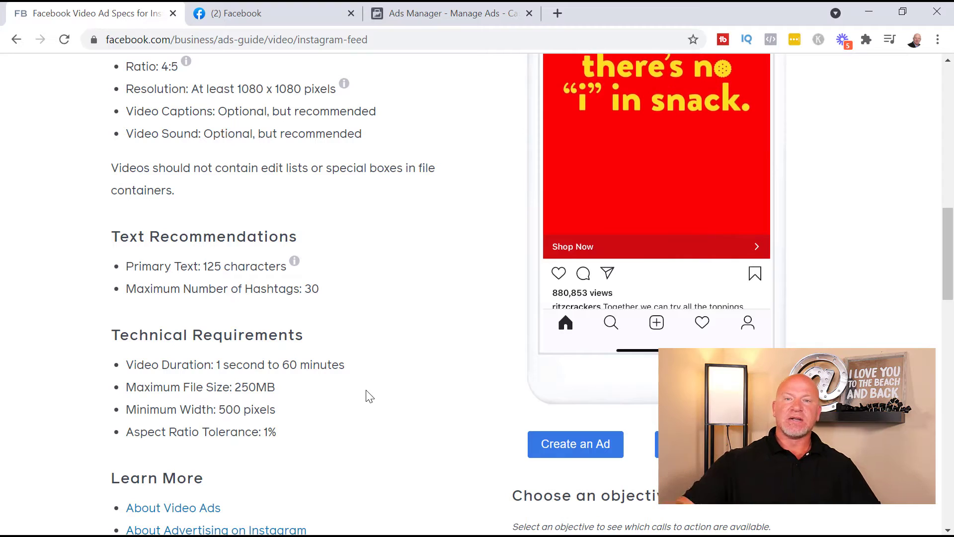
scroll(287, 372, "up", 6)
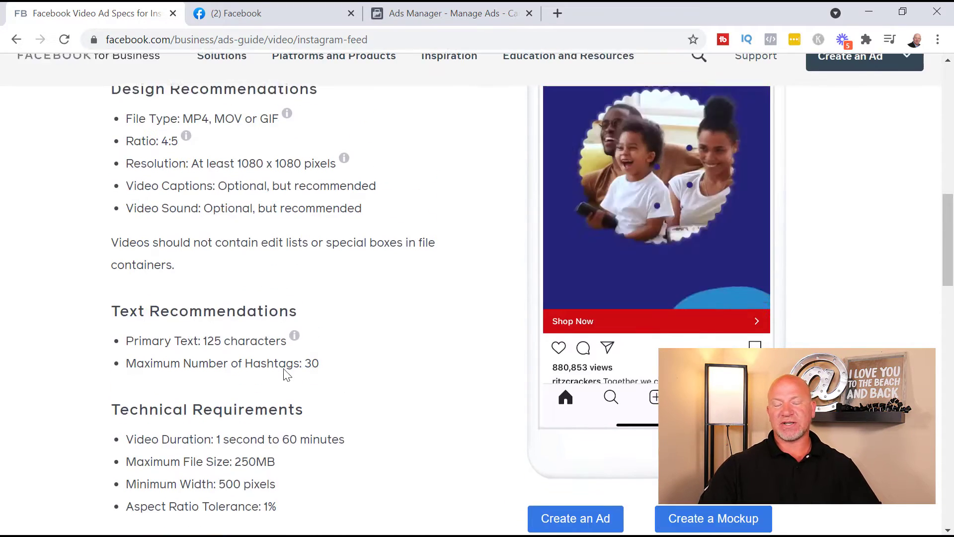
scroll(395, 399, "up", 8)
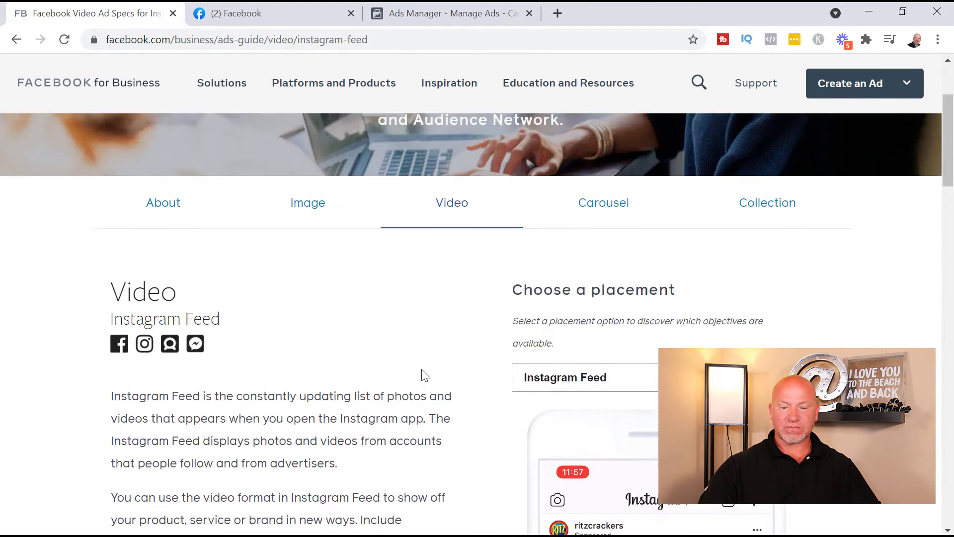
scroll(435, 404, "down", 2)
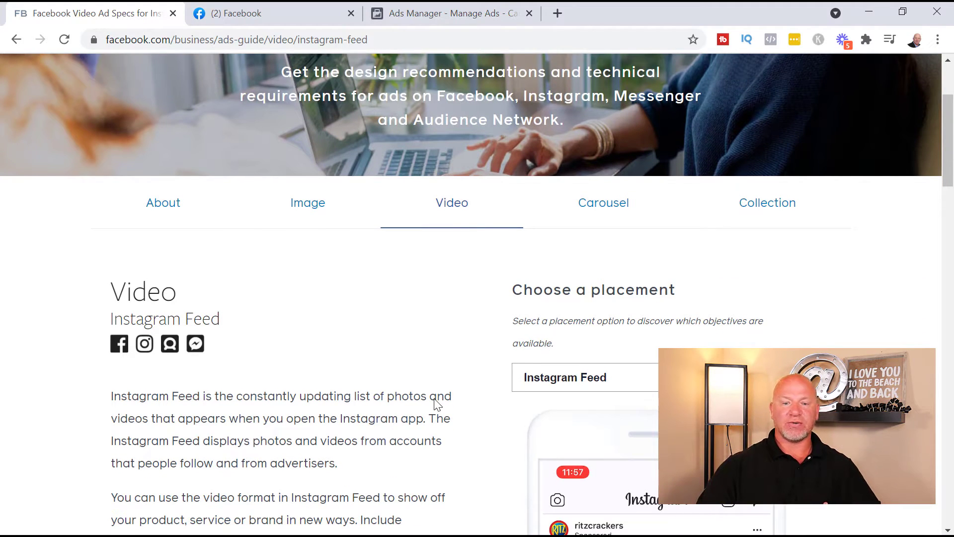
left_click(619, 202)
Step: Scan the Facebook Feed Carousel specs and show the available placement options
scroll(454, 362, "down", 8)
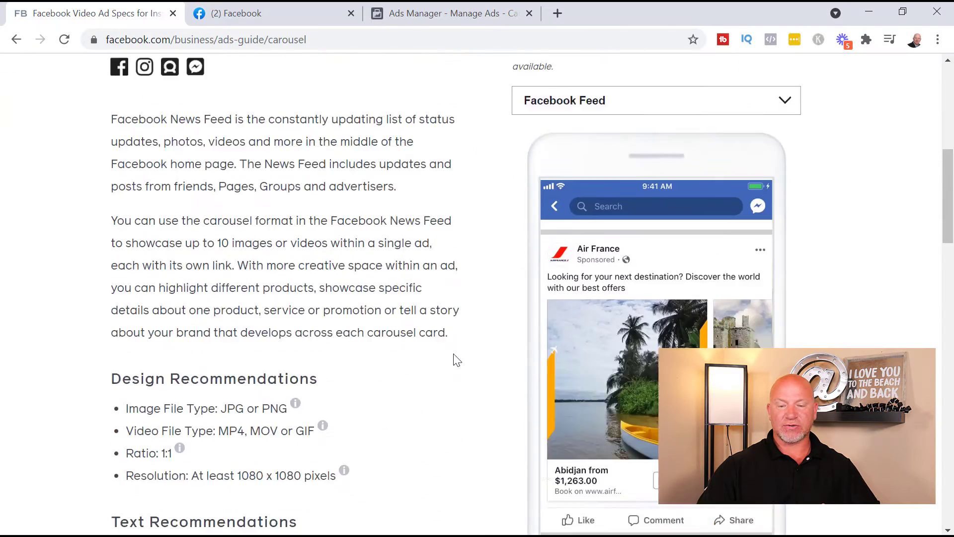
scroll(476, 422, "up", 5)
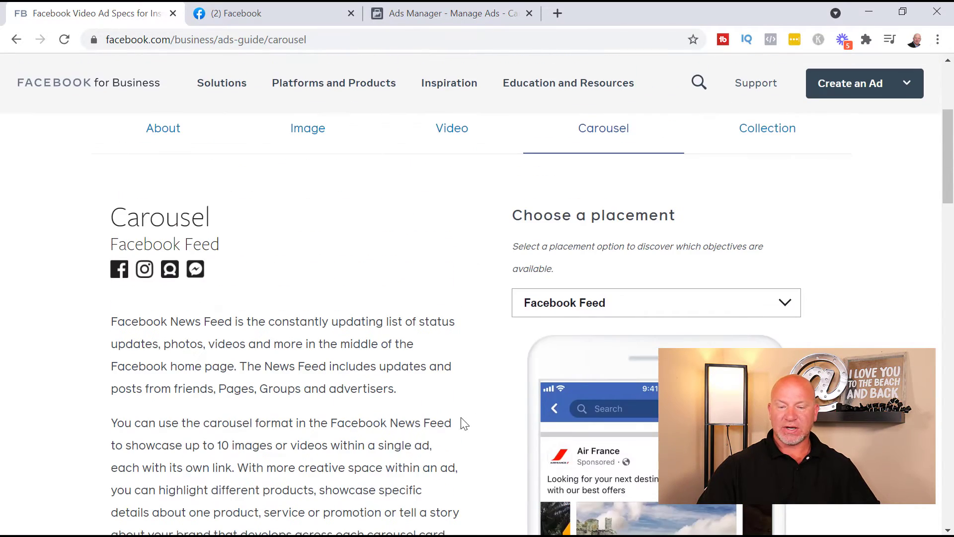
left_click(743, 306)
scroll(646, 359, "down", 3)
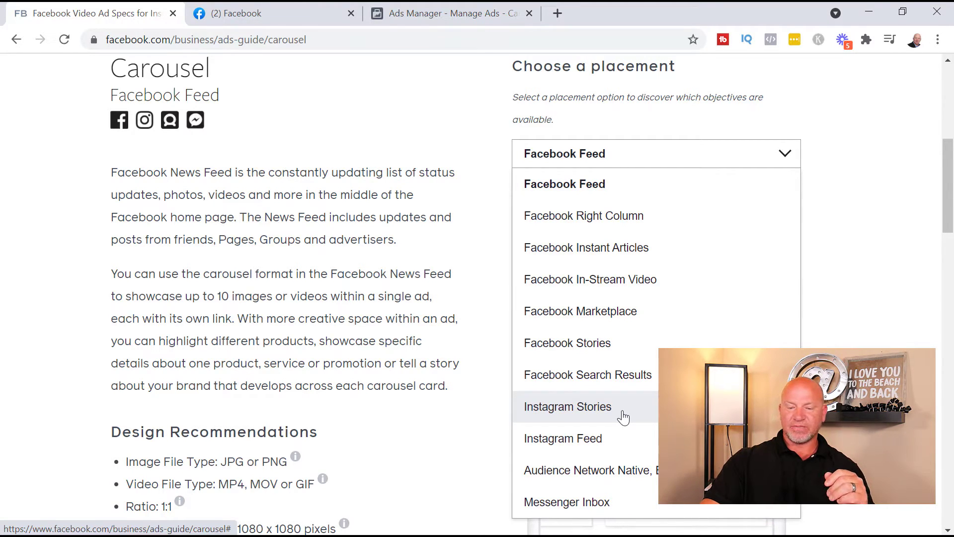
left_click(624, 416)
scroll(471, 416, "down", 10)
scroll(484, 392, "up", 6)
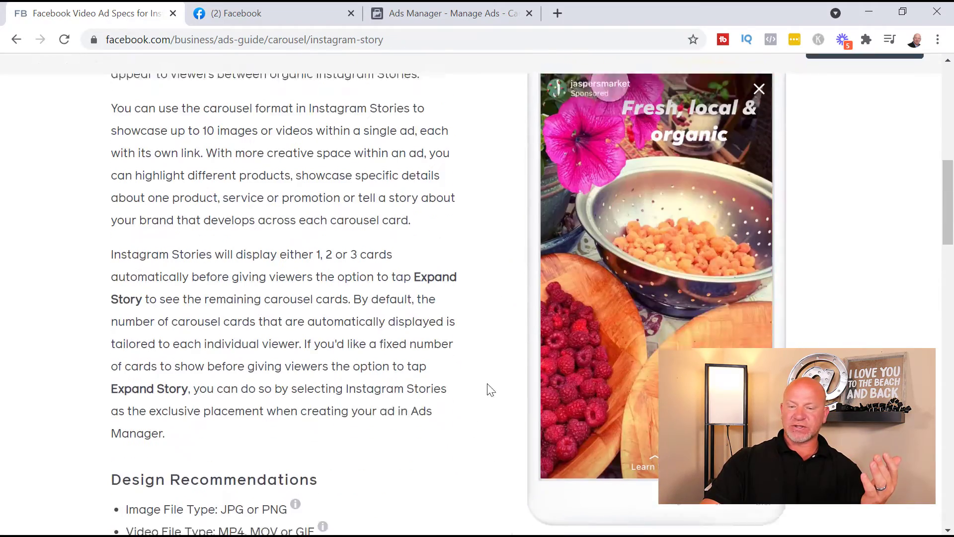
scroll(484, 392, "up", 5)
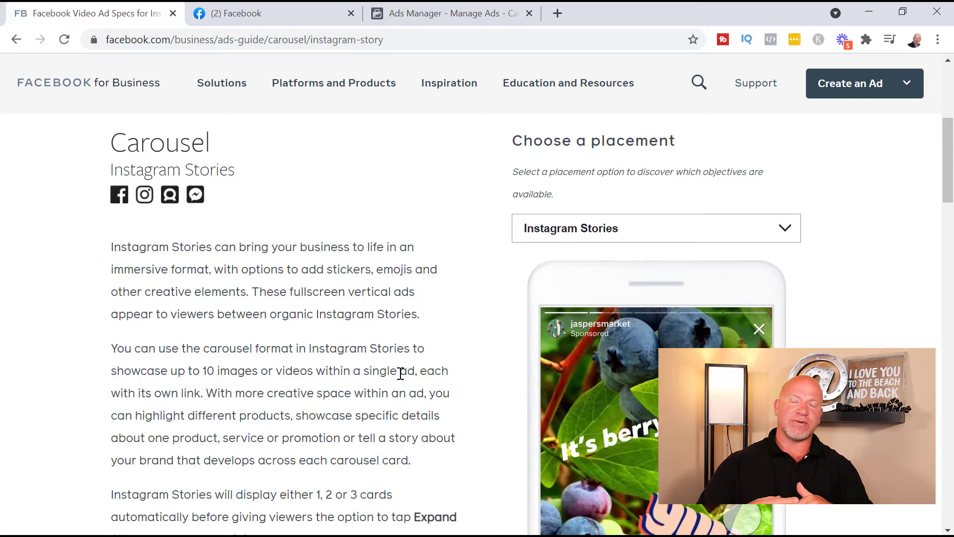
left_click(313, 370)
scroll(365, 356, "down", 7)
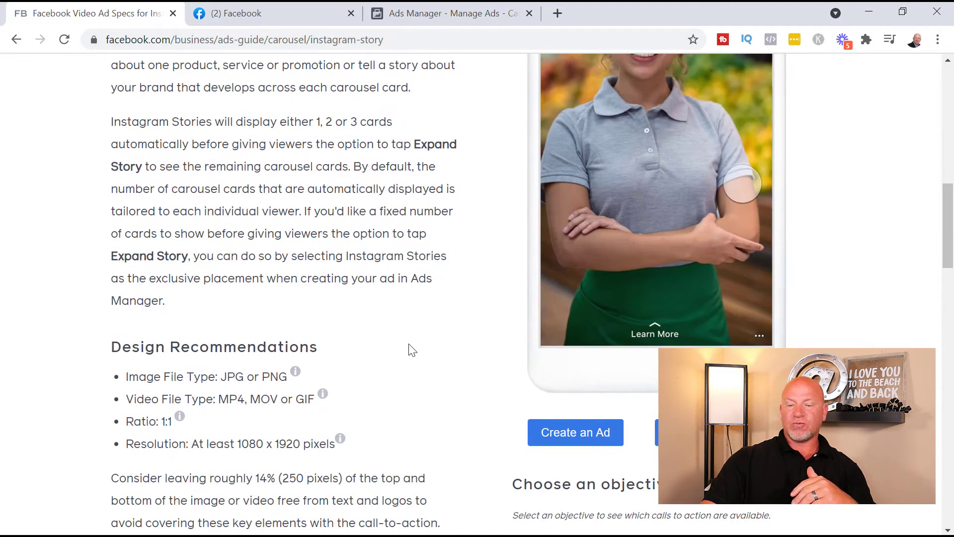
scroll(447, 363, "up", 6)
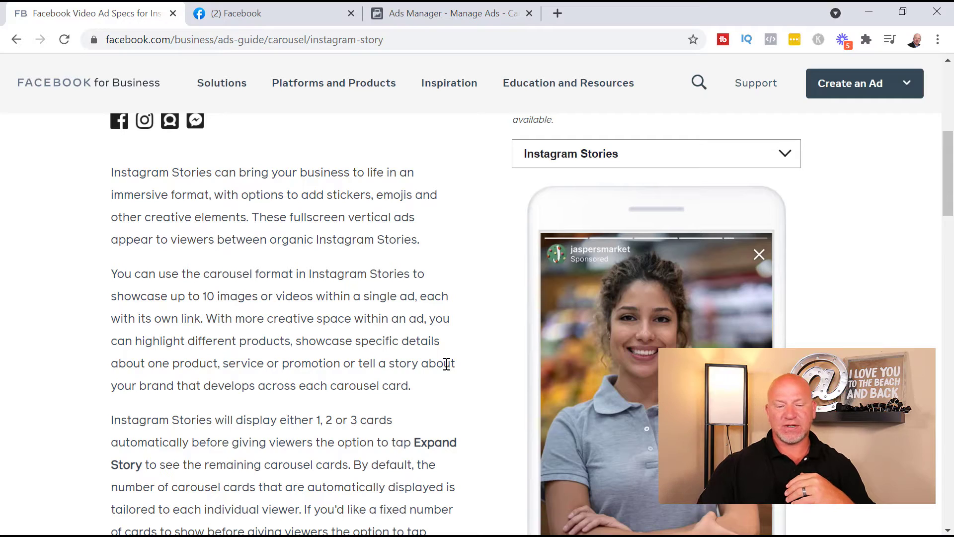
scroll(447, 364, "down", 10)
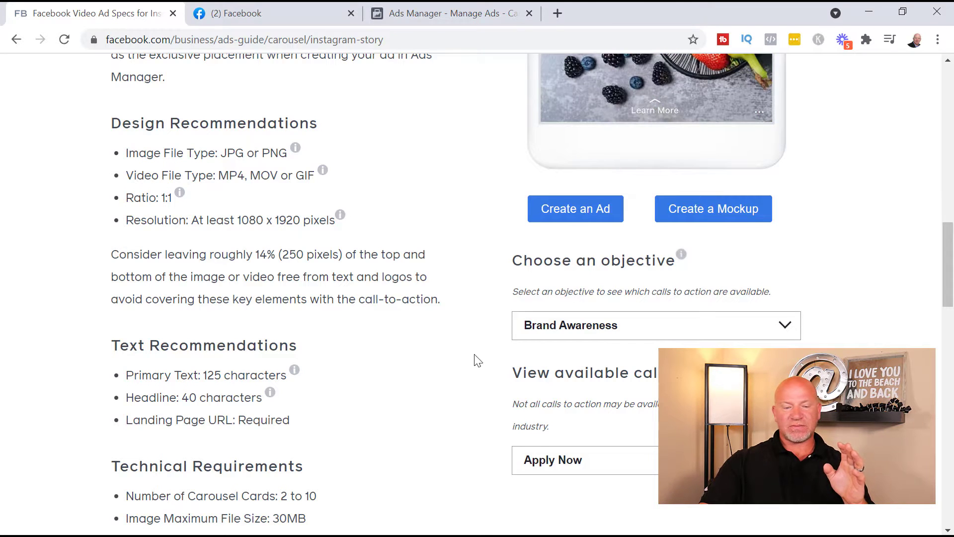
scroll(478, 363, "down", 5)
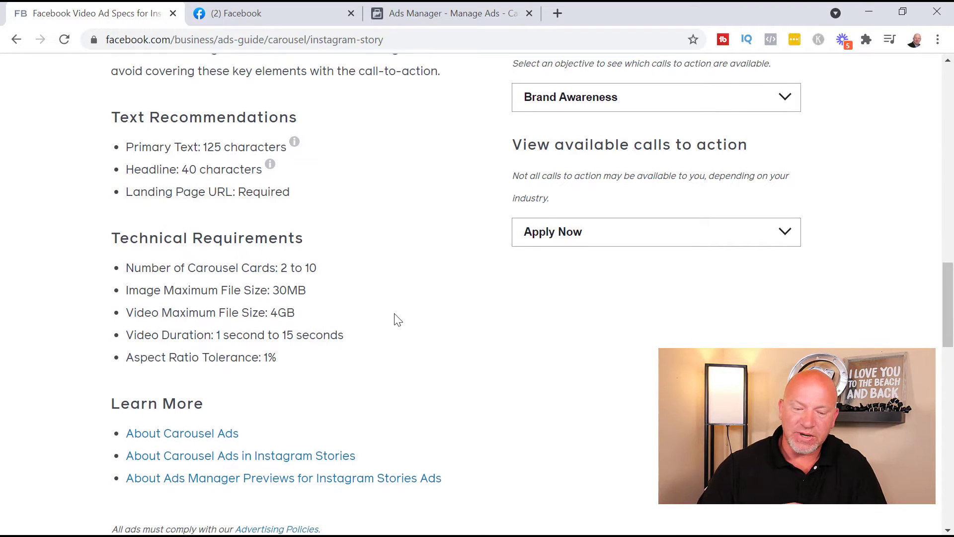
scroll(484, 288, "down", 3)
scroll(506, 344, "up", 3)
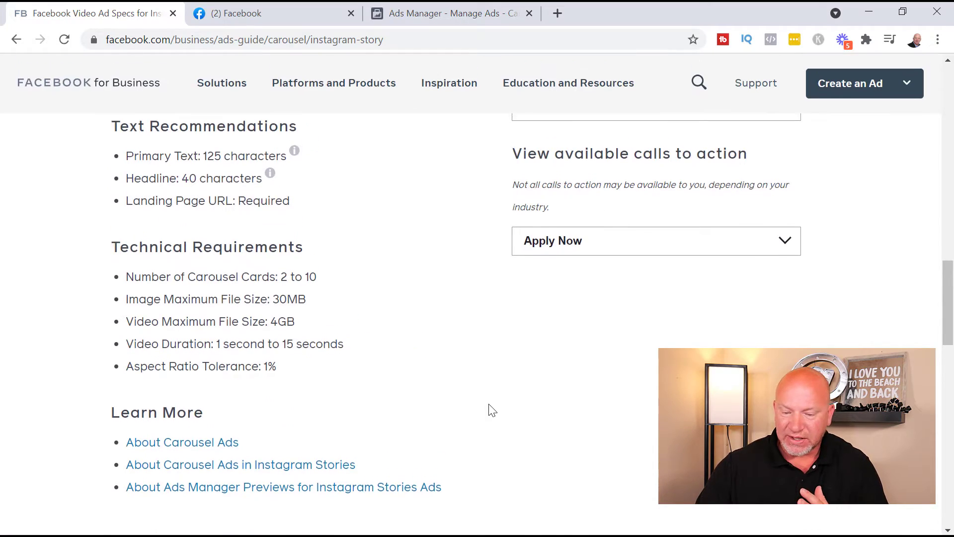
scroll(470, 473, "up", 6)
scroll(477, 467, "up", 3)
scroll(477, 464, "up", 6)
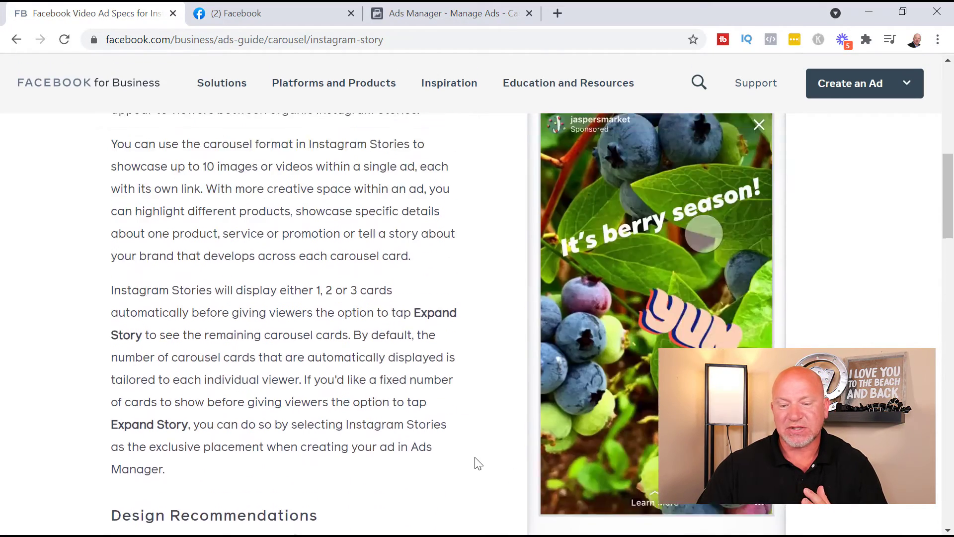
scroll(467, 433, "down", 8)
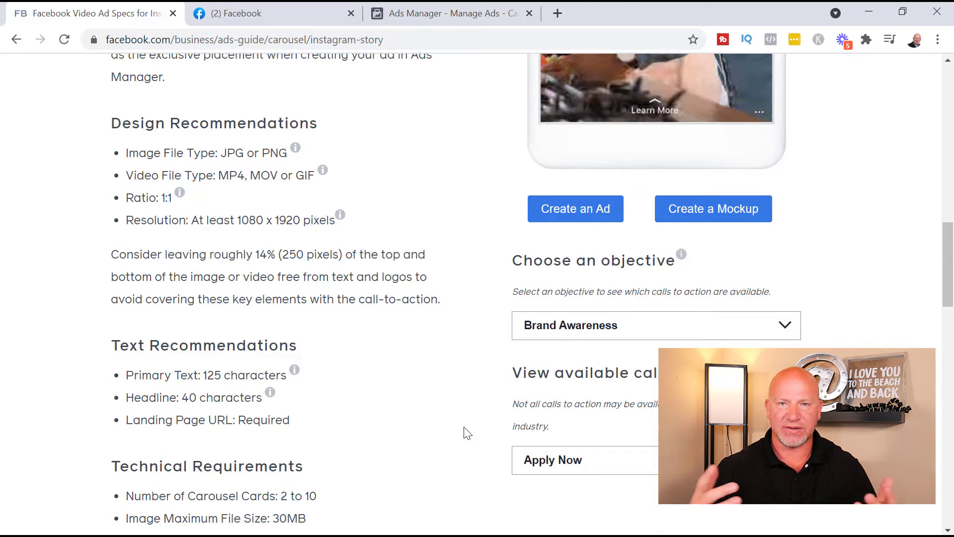
scroll(457, 392, "up", 9)
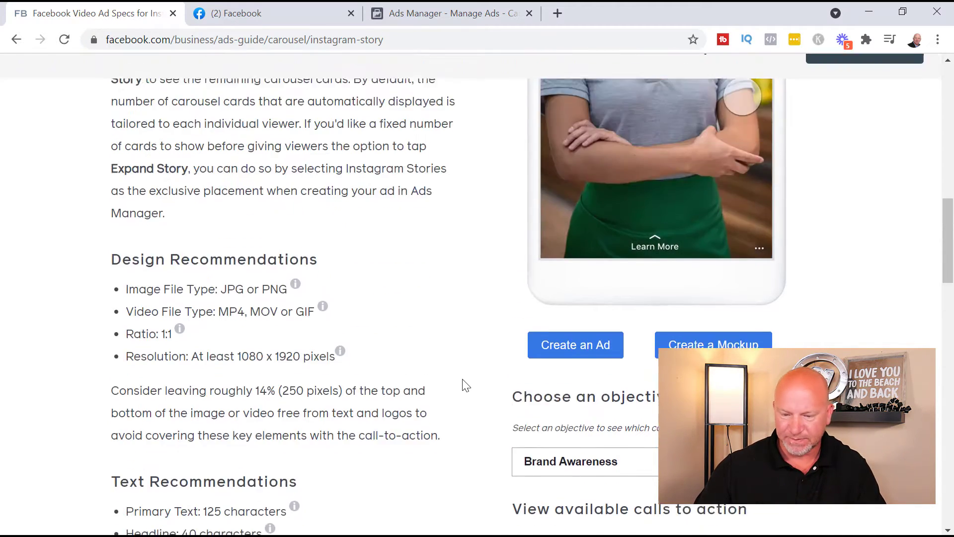
scroll(467, 385, "up", 9)
scroll(437, 418, "down", 3)
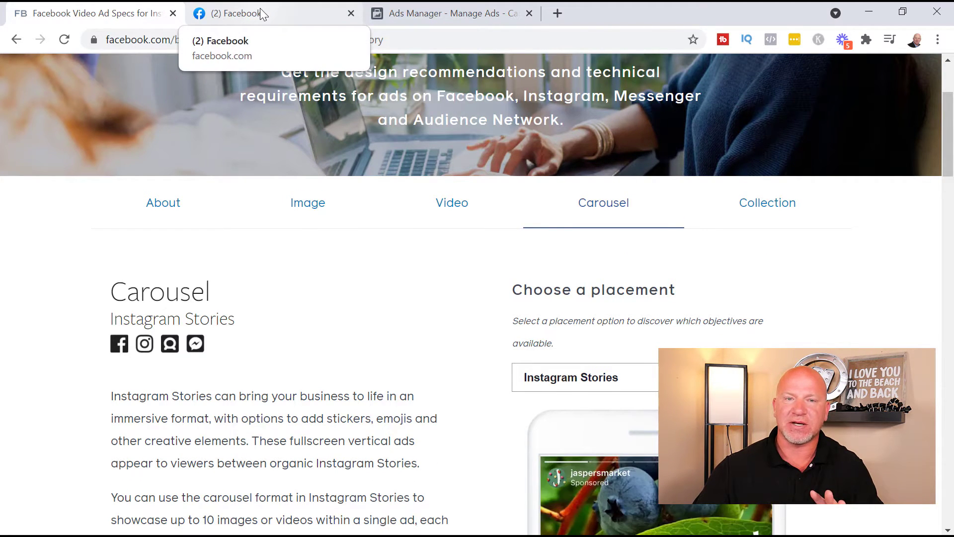
Step: Return to the already open Ads Manager tab instead of loading facebook.com/ads/manager anew
left_click(260, 13)
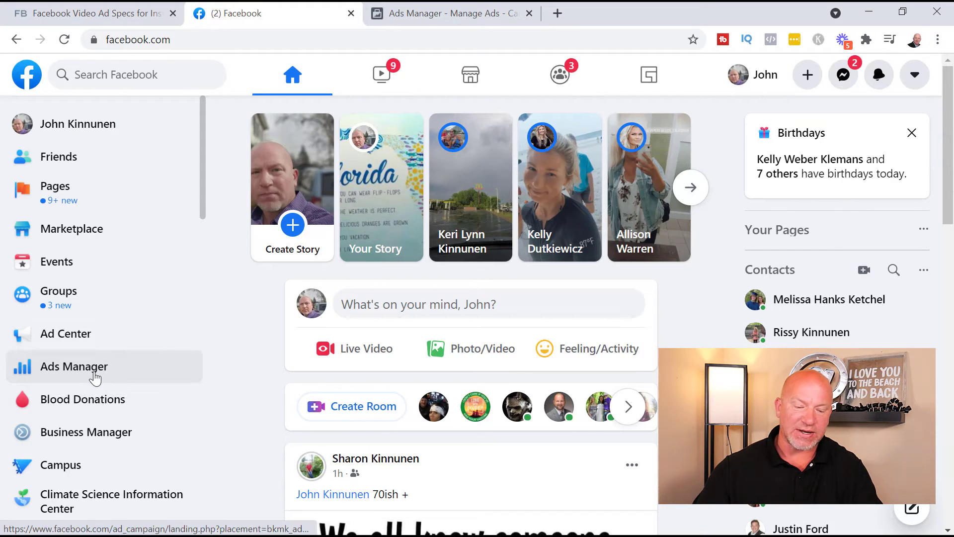
left_click(487, 13)
left_click(558, 15)
type("facebo")
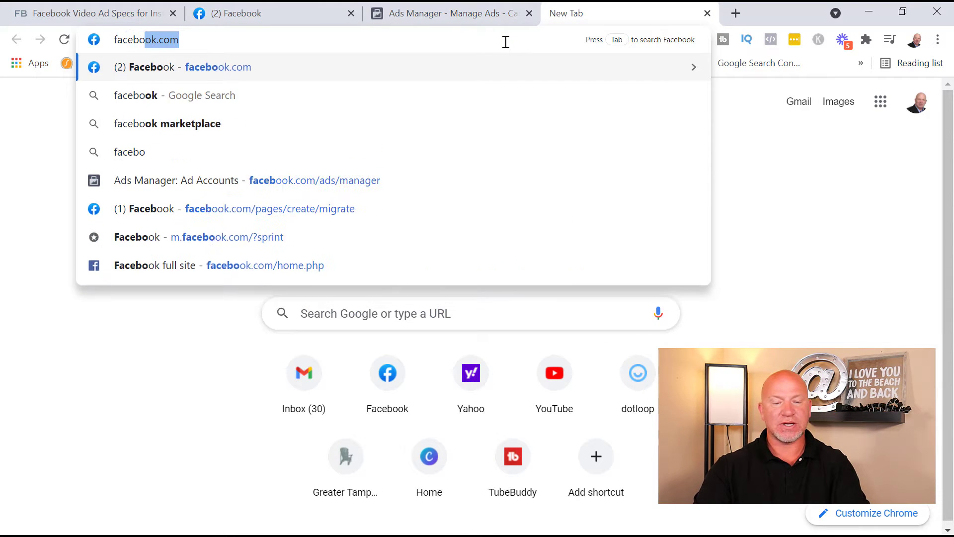
type("ok.com/ads")
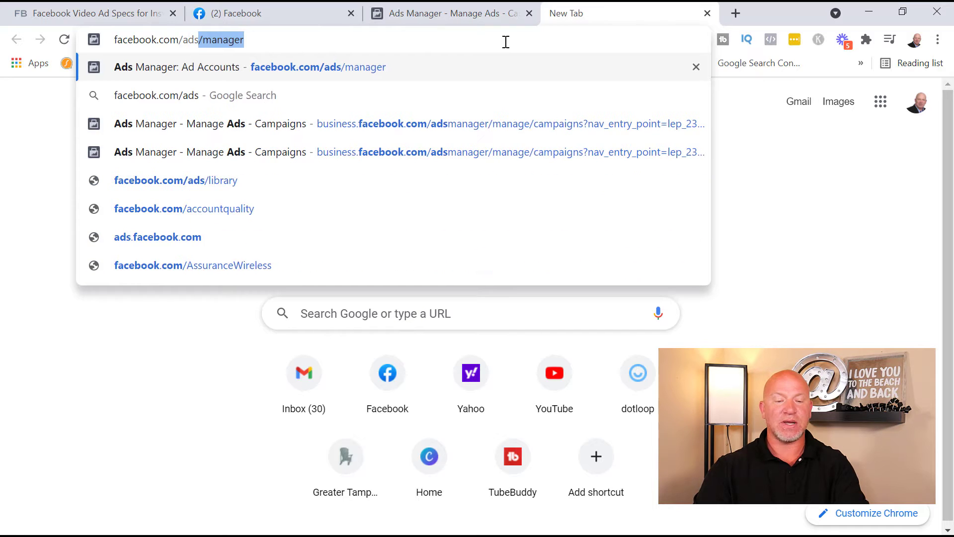
type("/manager")
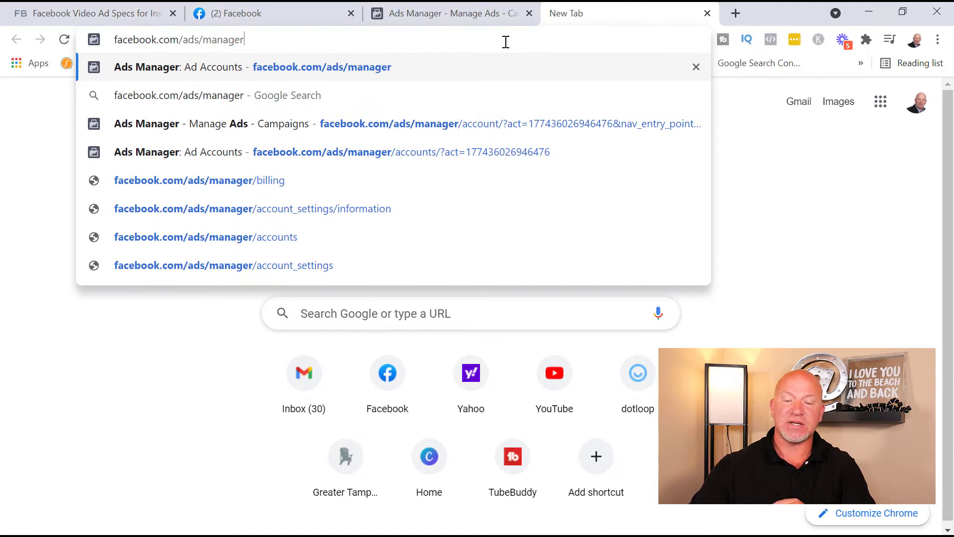
left_click(435, 14)
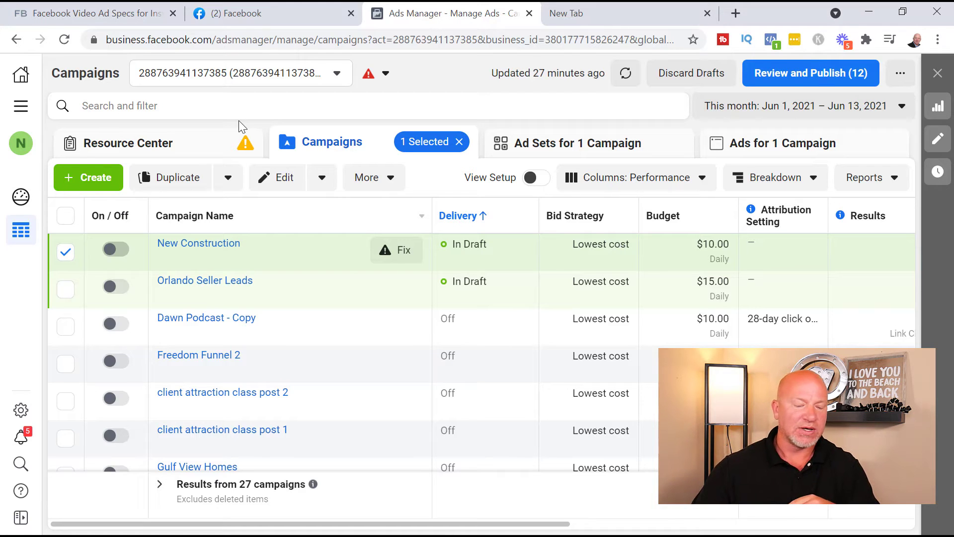
Step: Start a new campaign with the green Create button
left_click(90, 185)
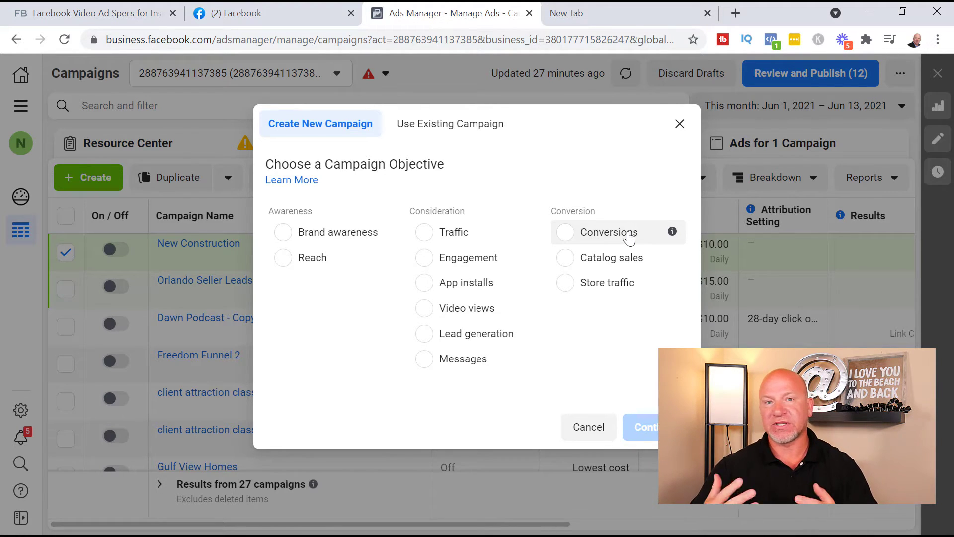
Step: Pick Traffic as the objective and expand the campaign, ad set and ad name fields
left_click(450, 236)
left_click(656, 427)
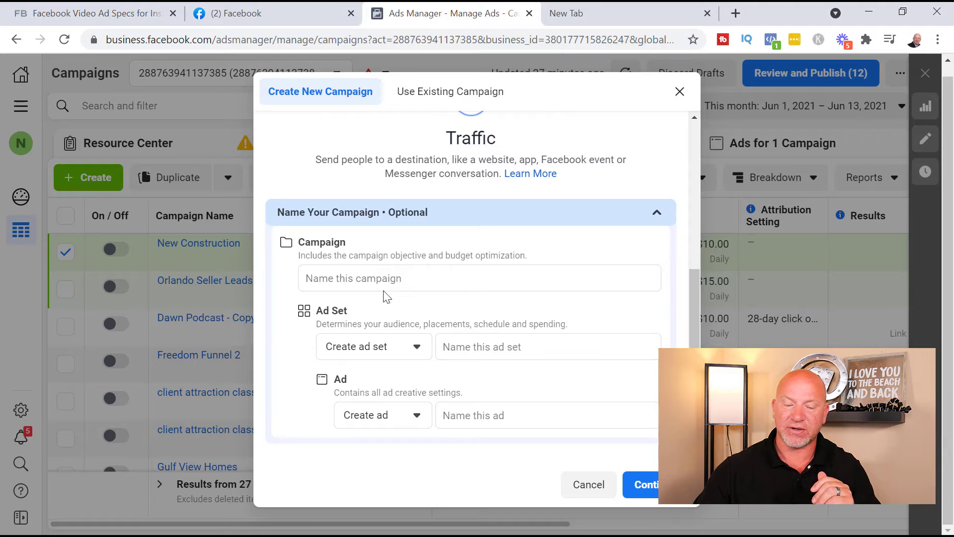
left_click(423, 272)
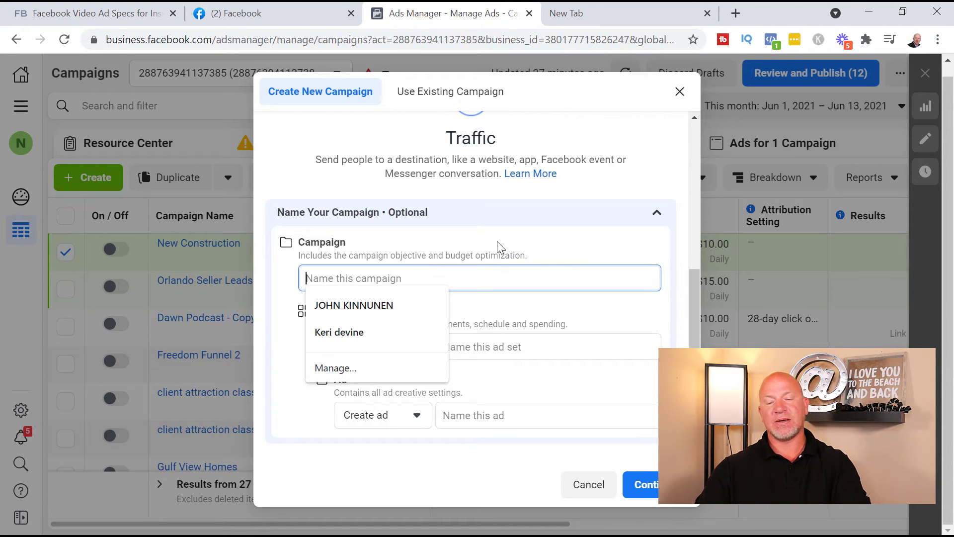
Step: Enter 'instagram demo' as the campaign name and reuse it for the ad set and ad names
left_click(524, 242)
left_click(500, 281)
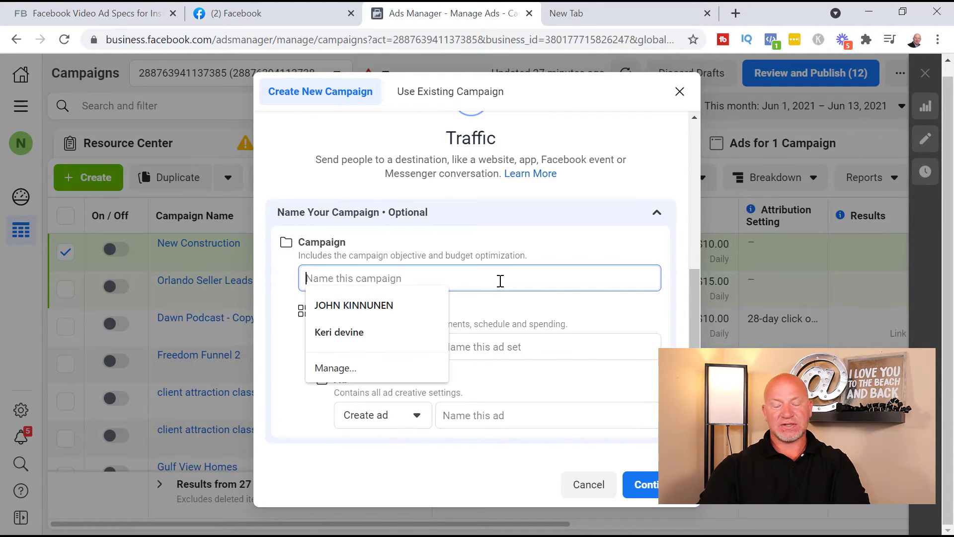
type("instagra")
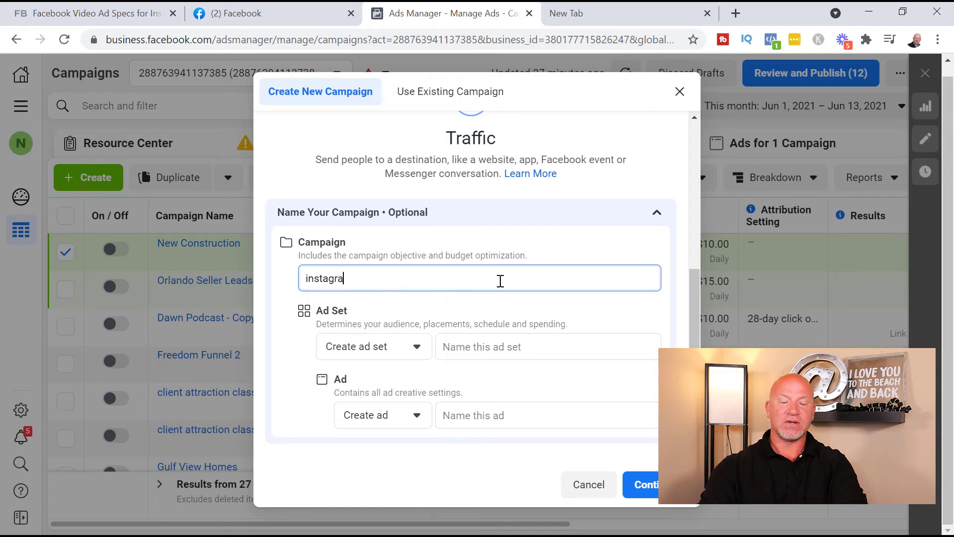
type("m demo")
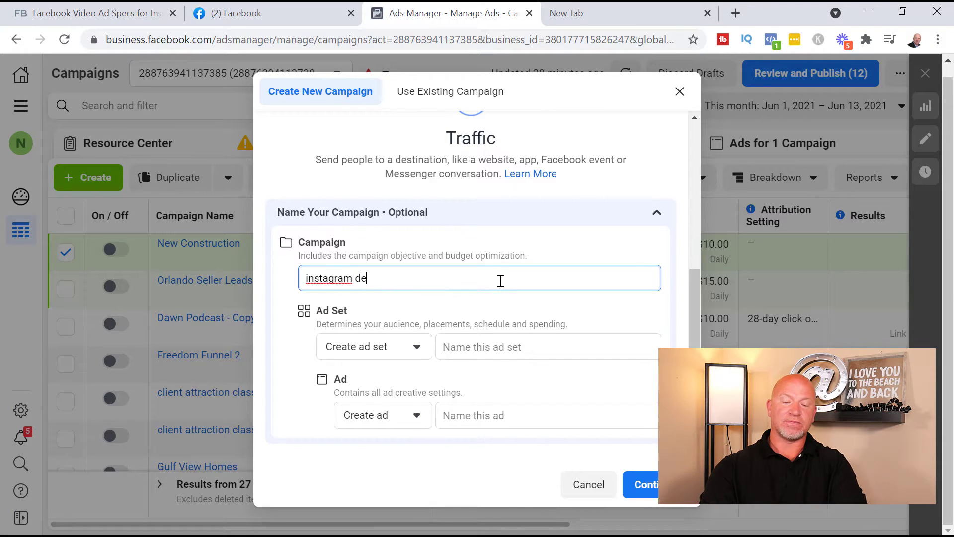
double_click(345, 281)
triple_click(358, 281)
key("ctrl+c")
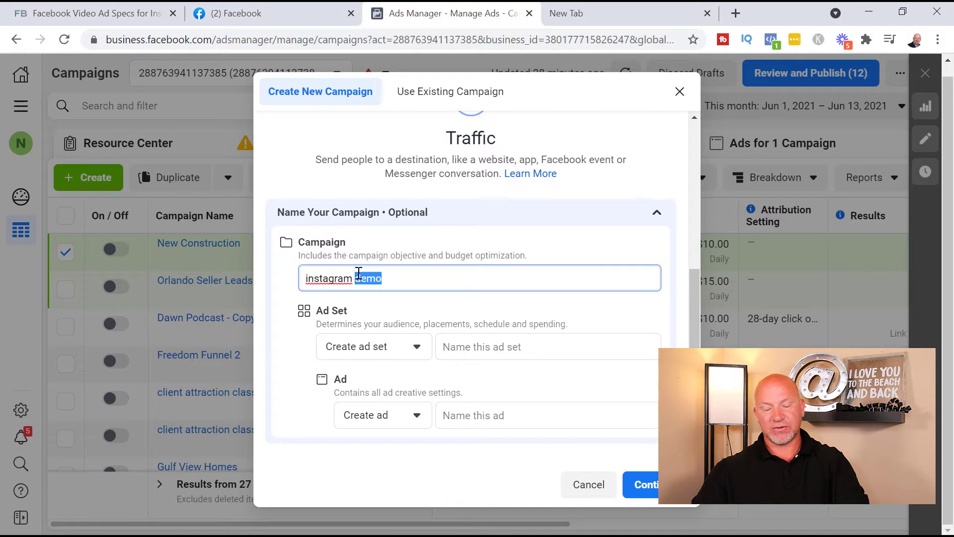
left_click(494, 347)
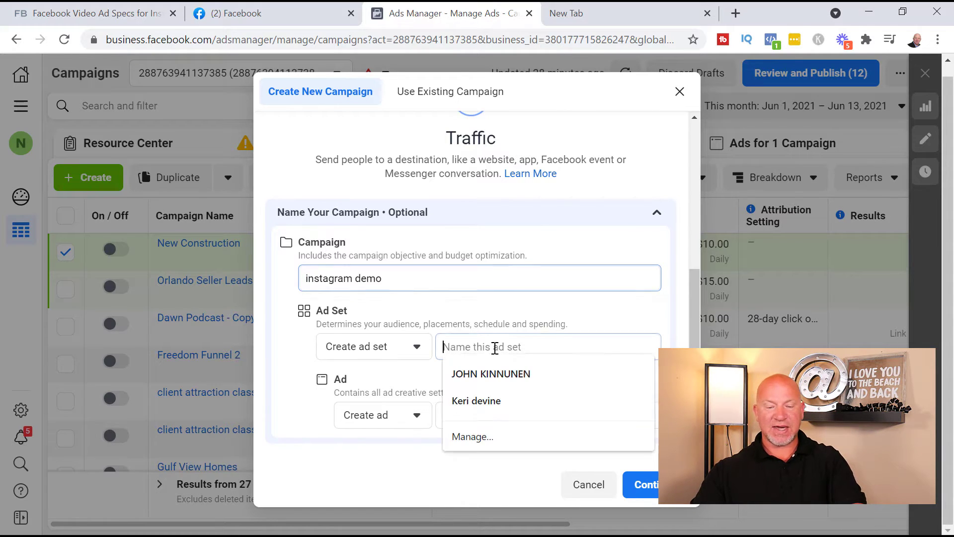
key("ctrl+v")
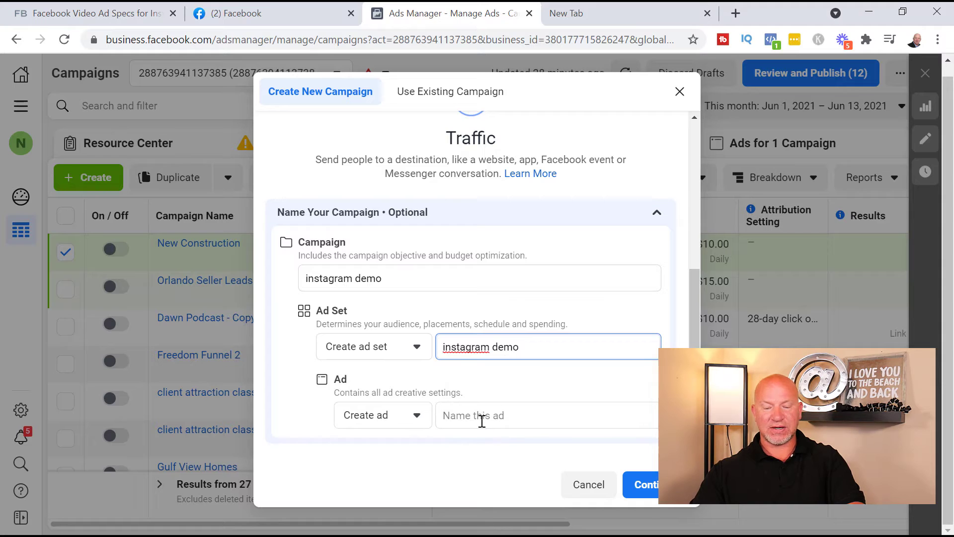
left_click(481, 417)
key("ctrl+v")
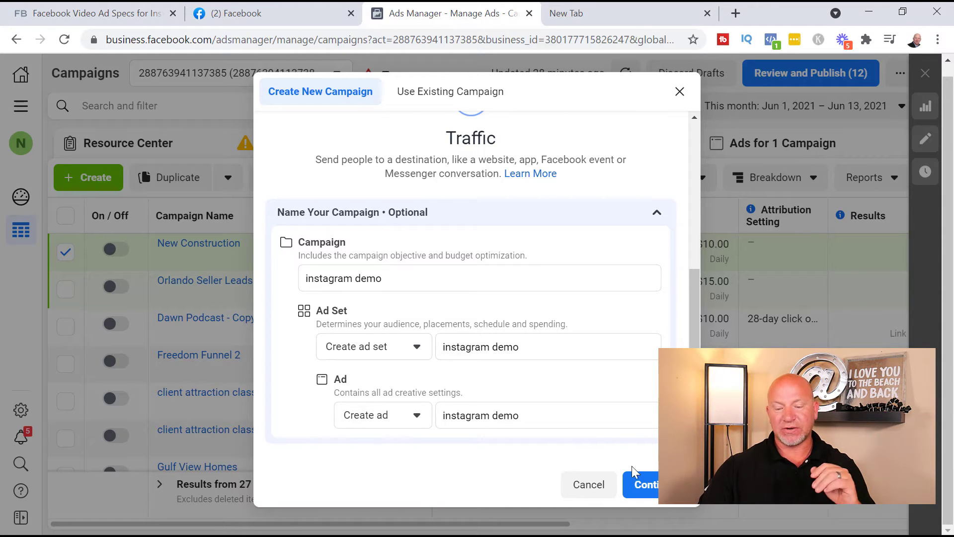
Step: Continue to the 'instagram demo' campaign editor and mark its special ad category as Housing
left_click(646, 485)
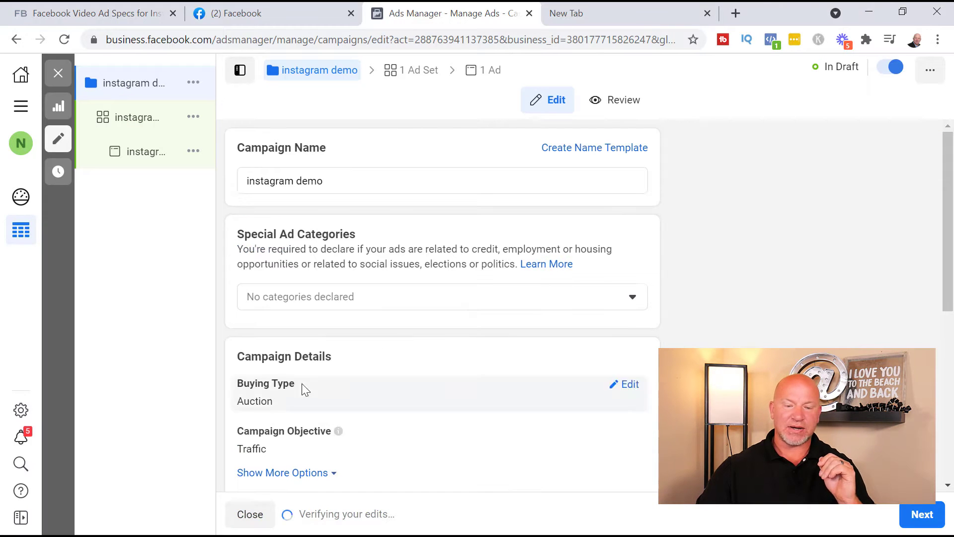
triple_click(305, 183)
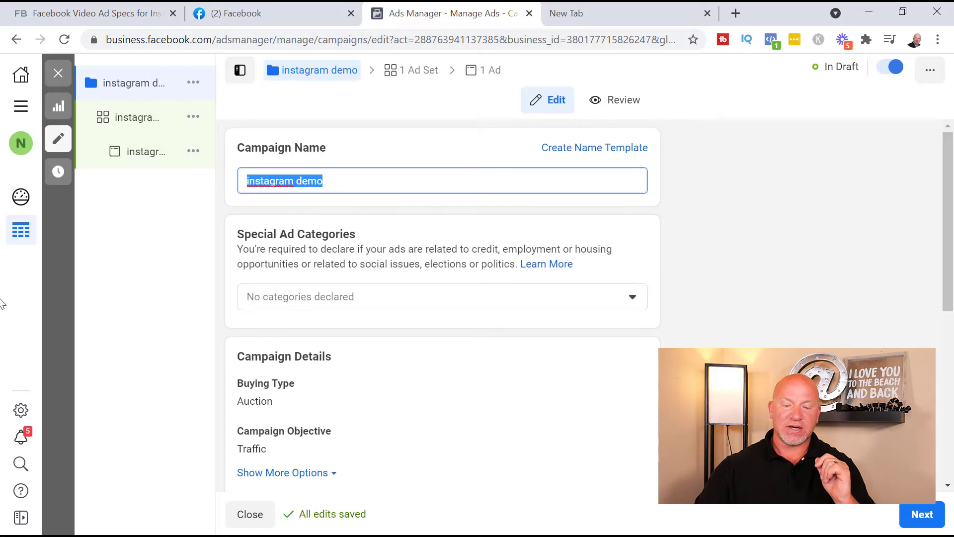
left_click(438, 298)
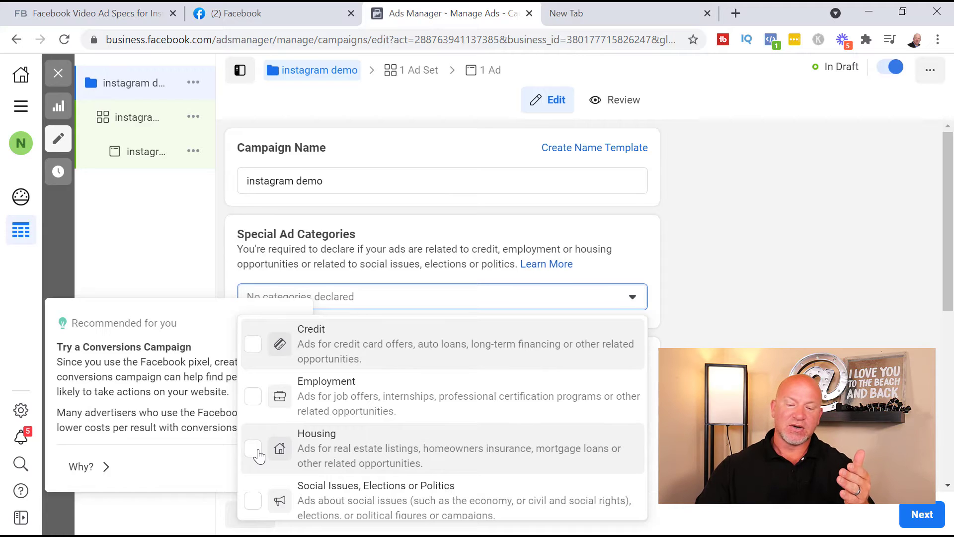
scroll(256, 453, "down", 1)
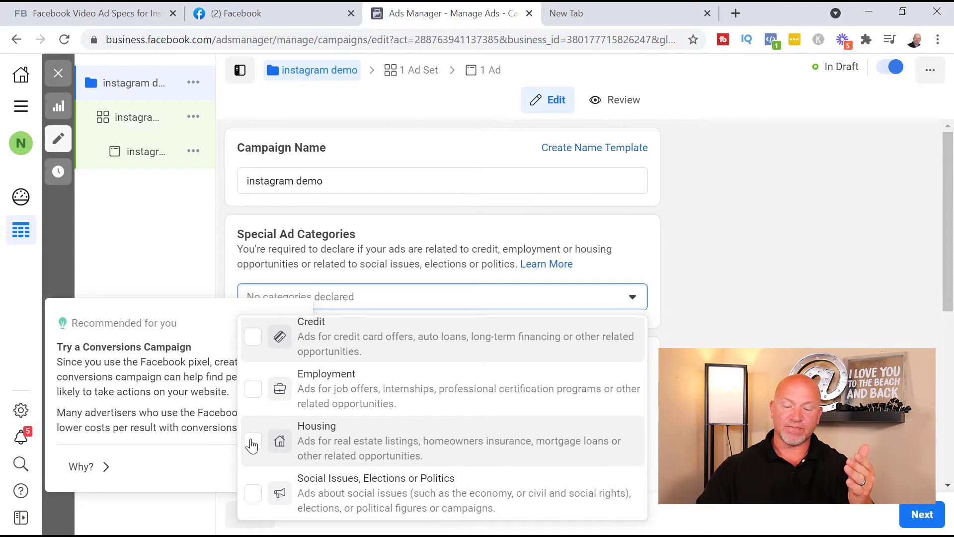
left_click(253, 442)
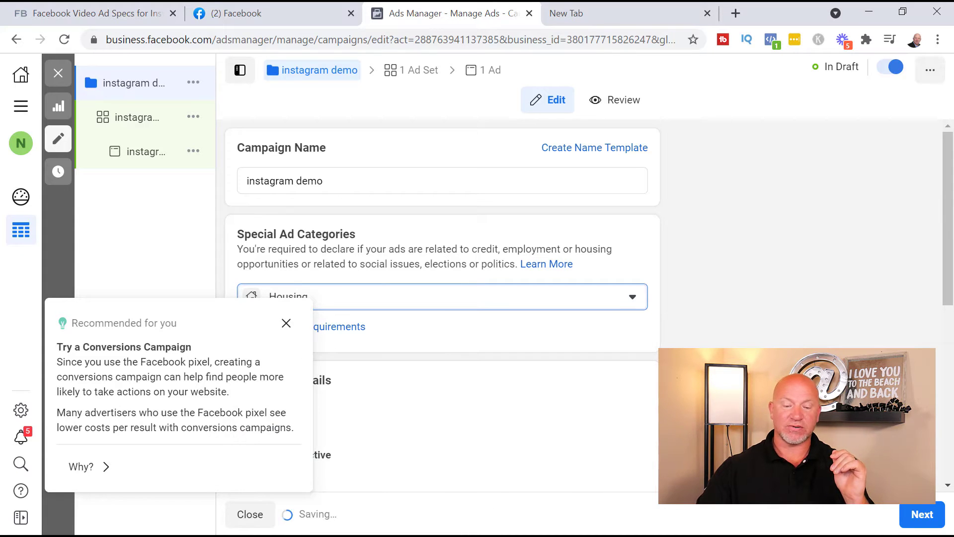
Step: Enable campaign budget optimization and cut the daily budget from $20.00 to $10.00
left_click(286, 323)
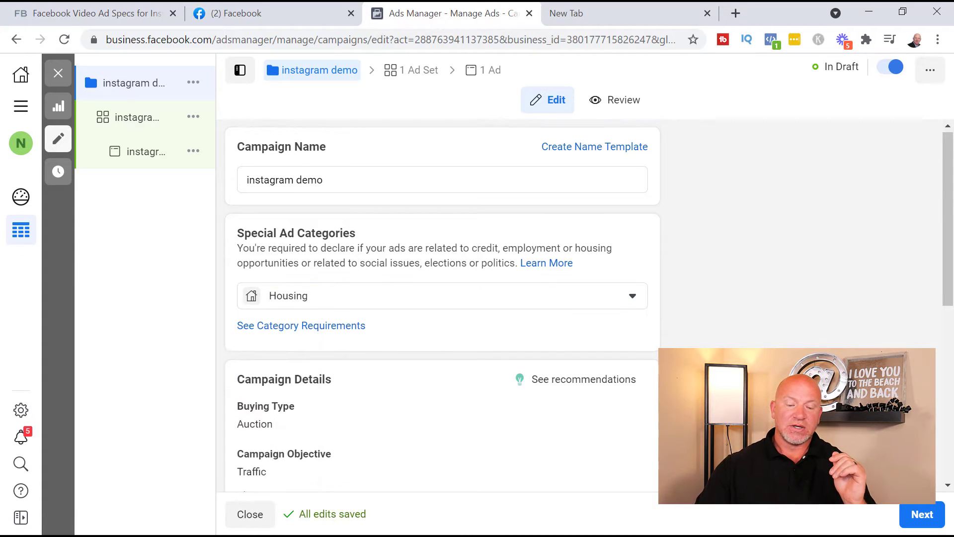
scroll(426, 304, "down", 8)
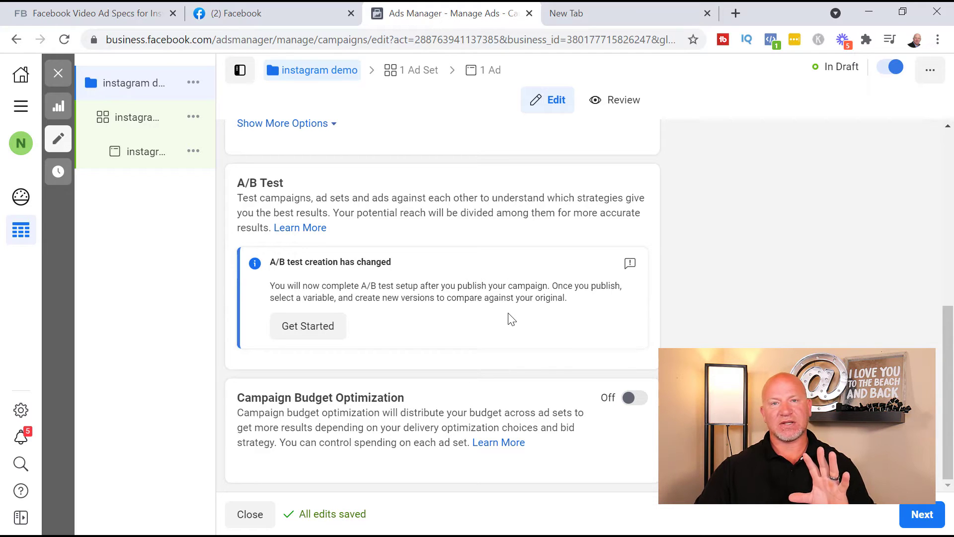
left_click(630, 400)
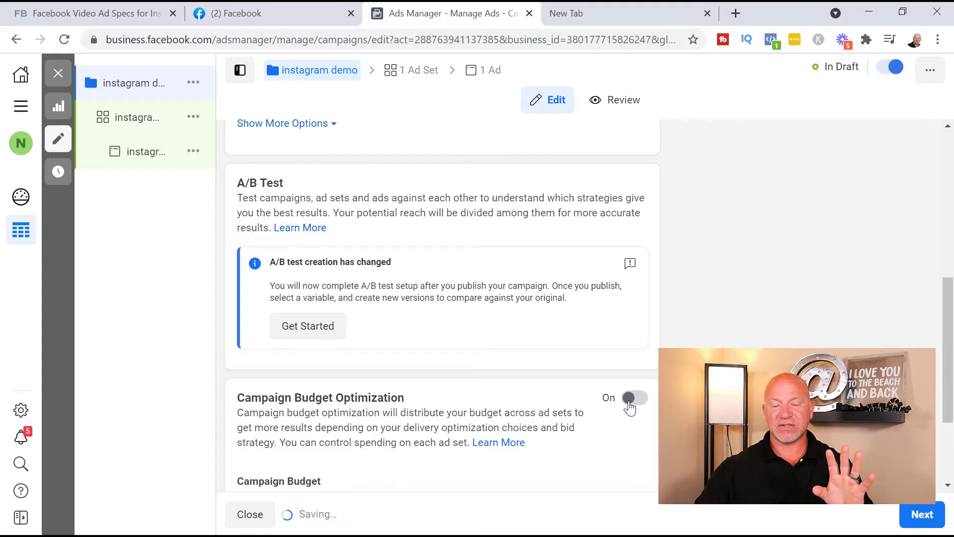
scroll(341, 365, "down", 3)
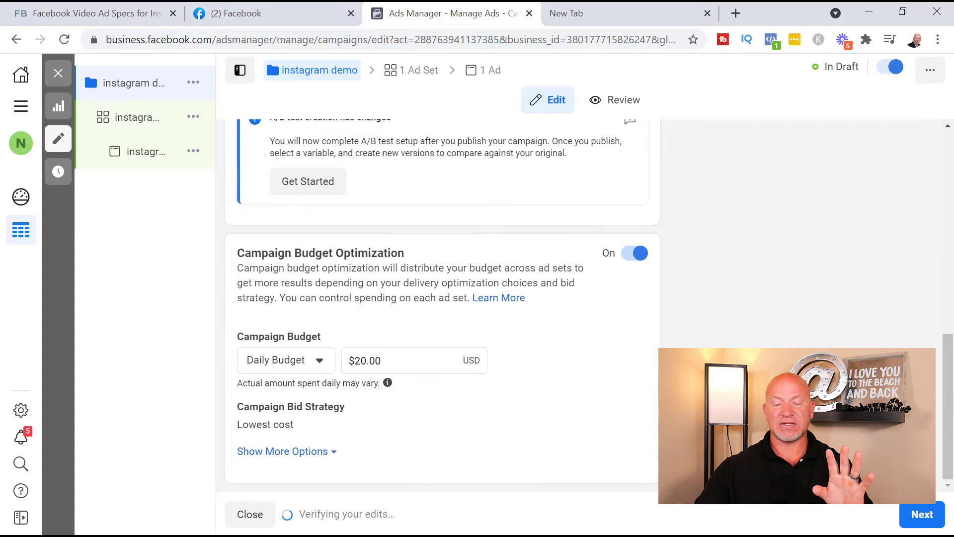
left_click(360, 361)
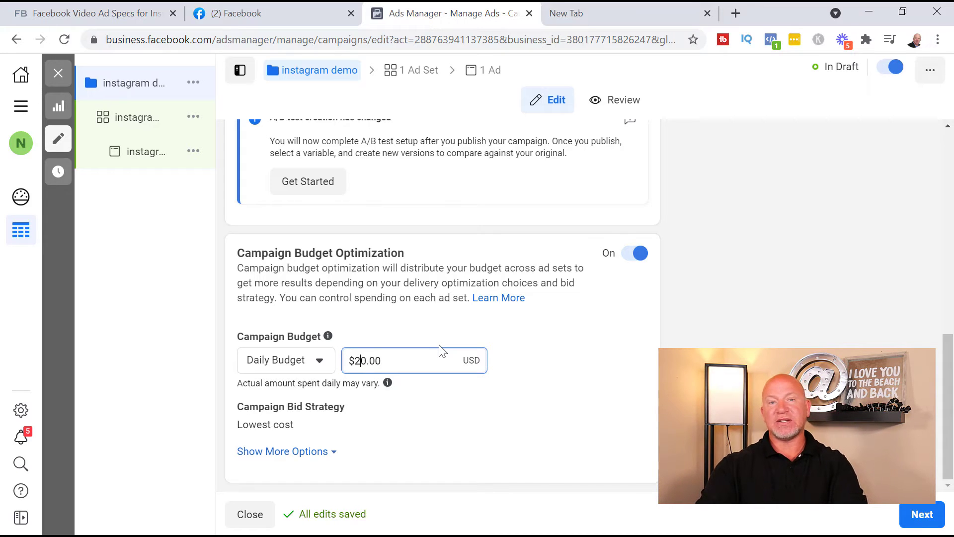
key("BackSpace")
type("1")
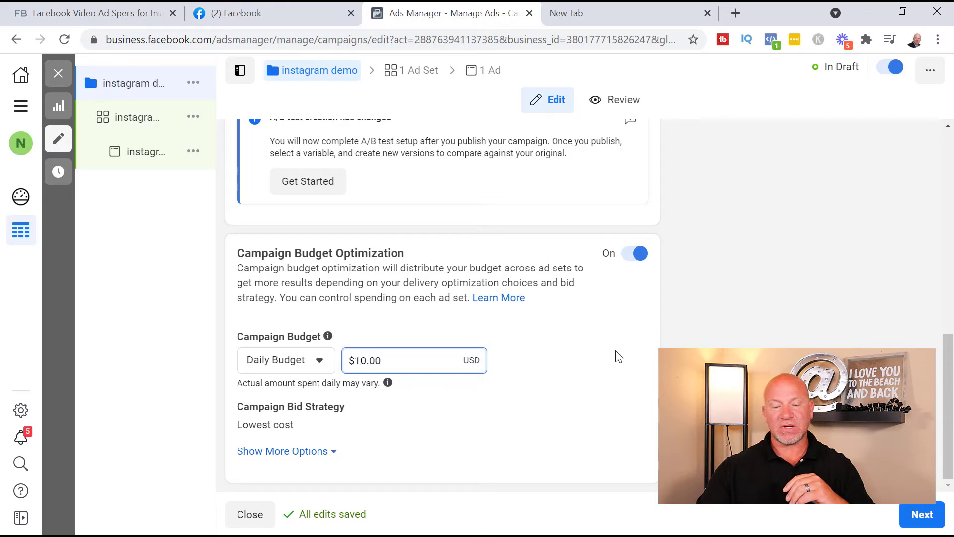
left_click(596, 333)
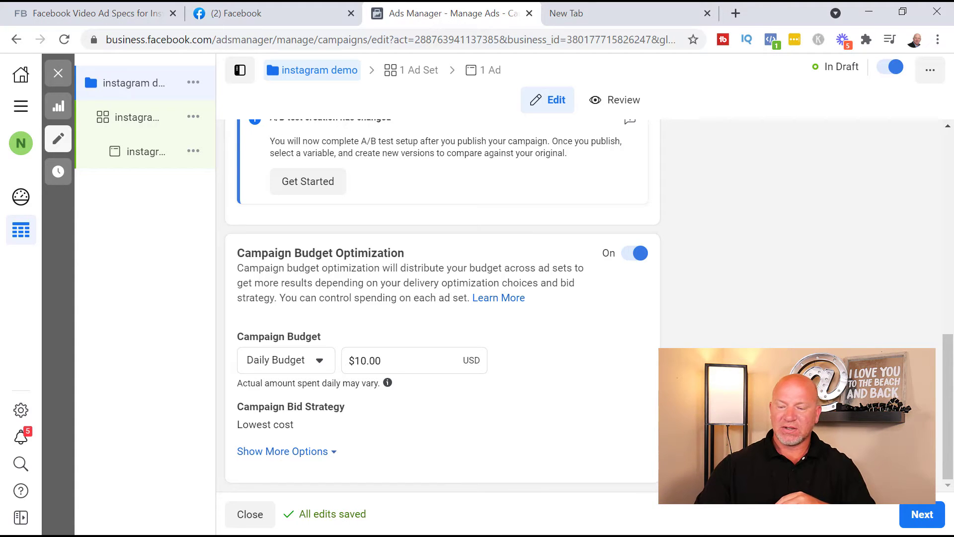
left_click(920, 515)
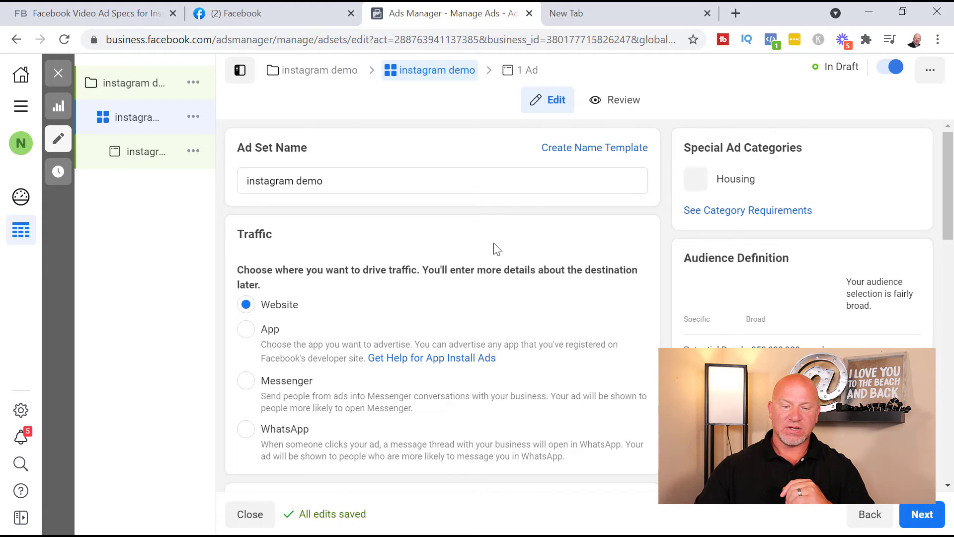
Step: Review the ad set's Jun 13, 2021 schedule and its United States, 18–65+, all-genders audience
scroll(388, 228, "down", 2)
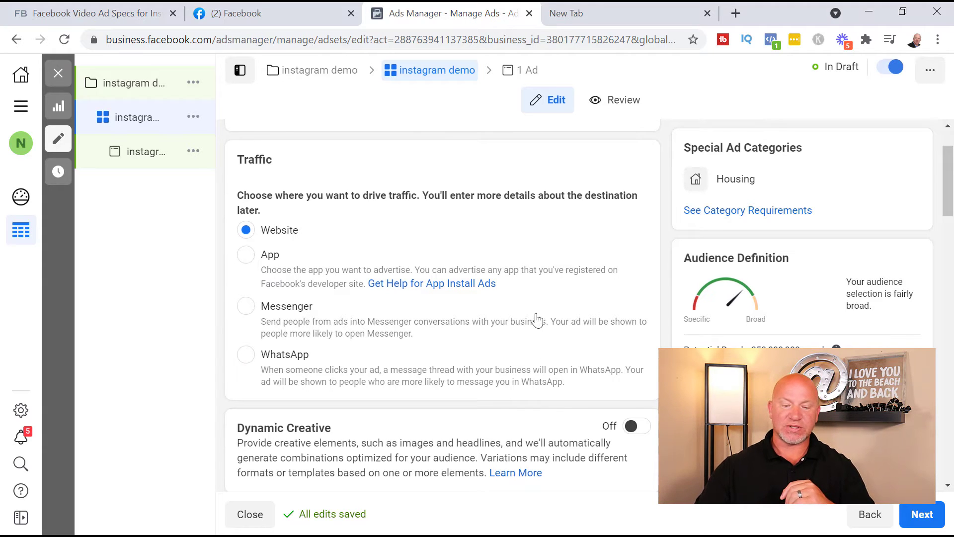
scroll(566, 268, "down", 3)
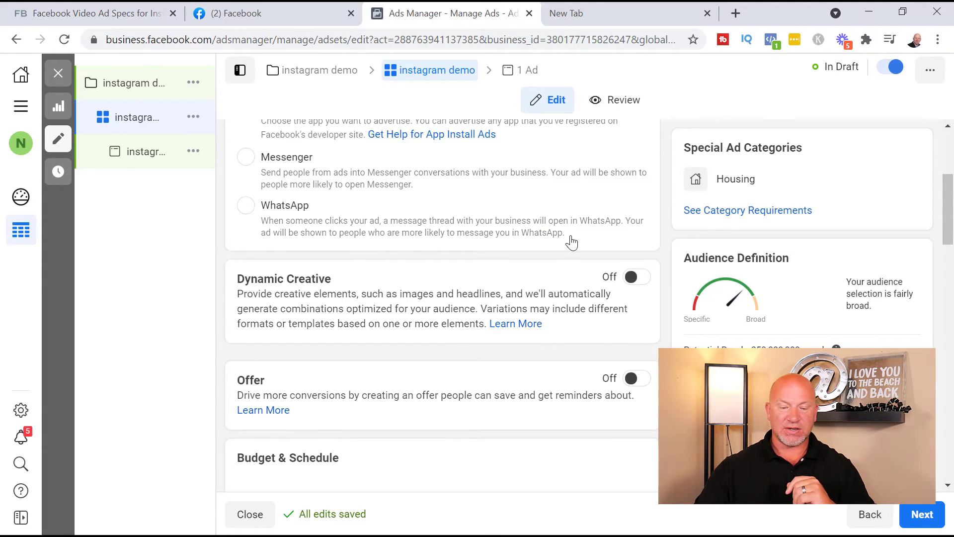
scroll(547, 269, "down", 1)
scroll(448, 276, "down", 2)
scroll(348, 298, "down", 3)
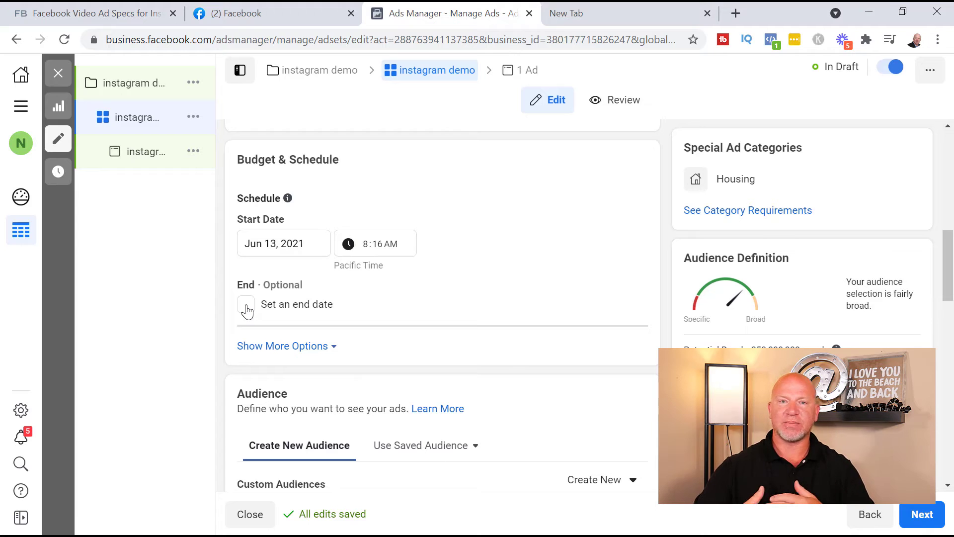
scroll(398, 293, "down", 5)
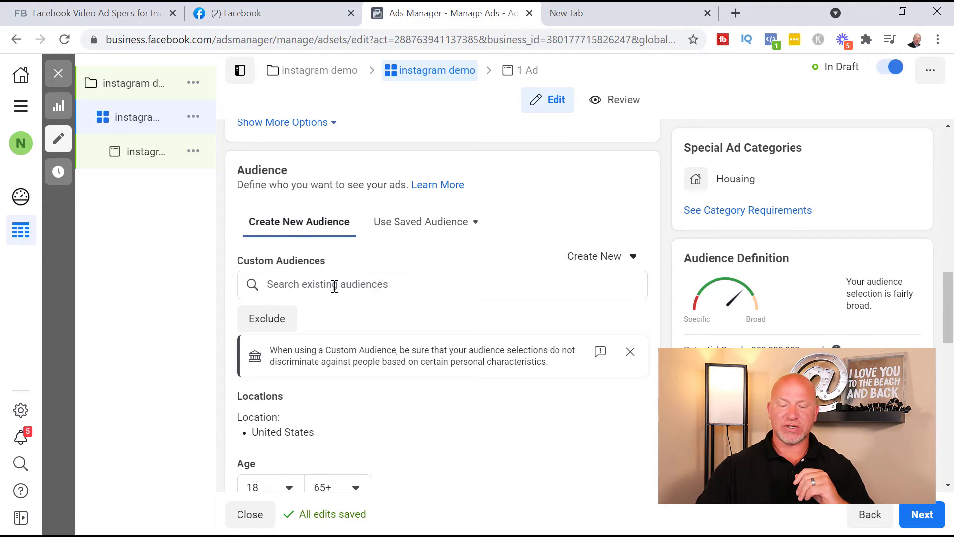
scroll(501, 322, "down", 2)
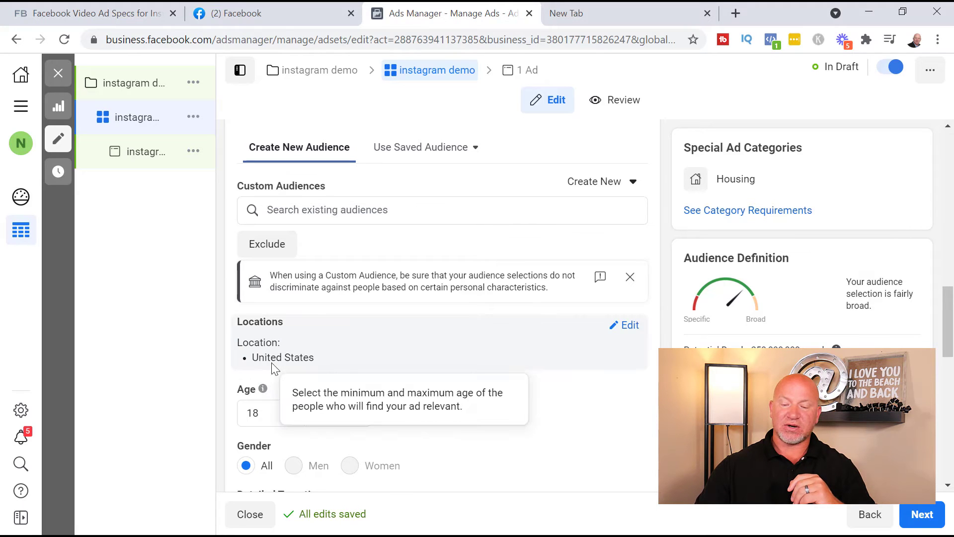
Step: Replace United States with New City, New York (15-mile radius) as the audience location
left_click(630, 326)
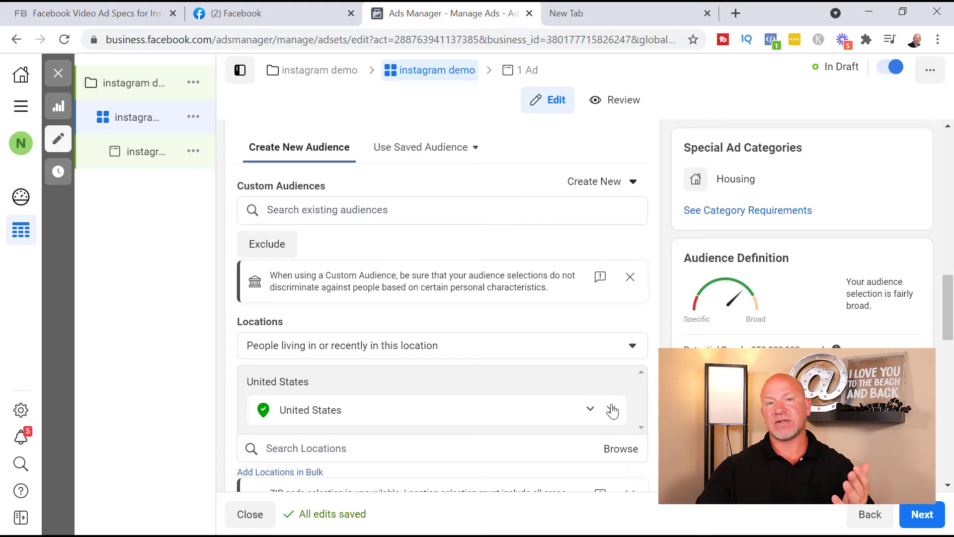
left_click(612, 411)
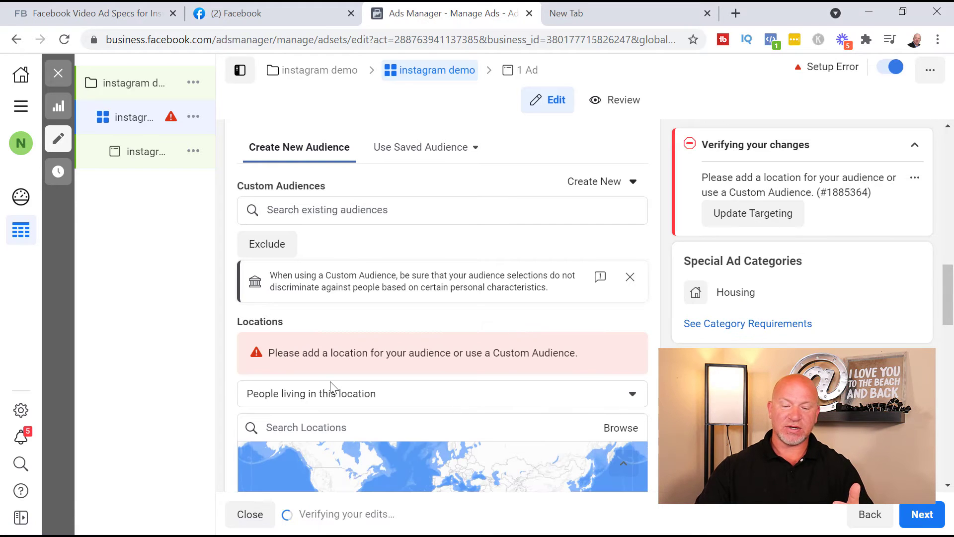
left_click(323, 428)
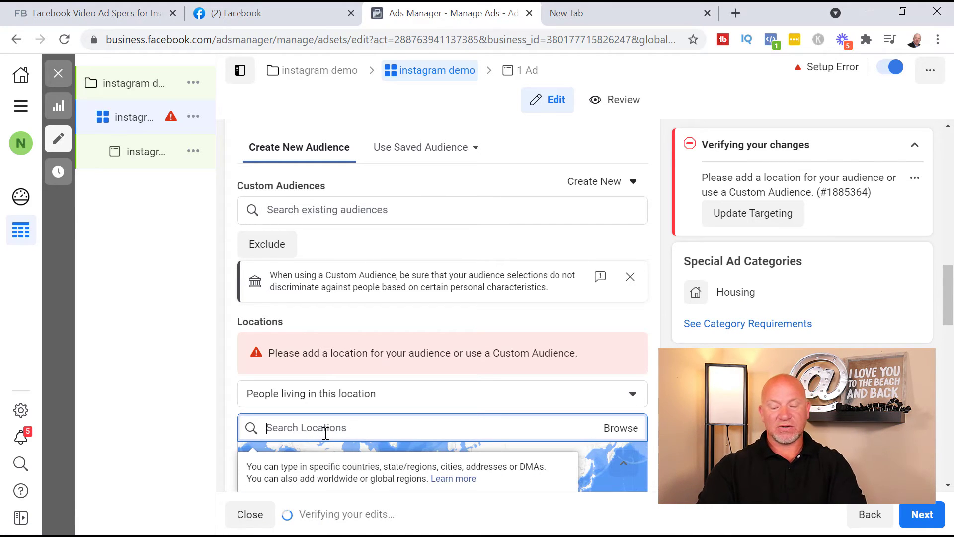
type("new york")
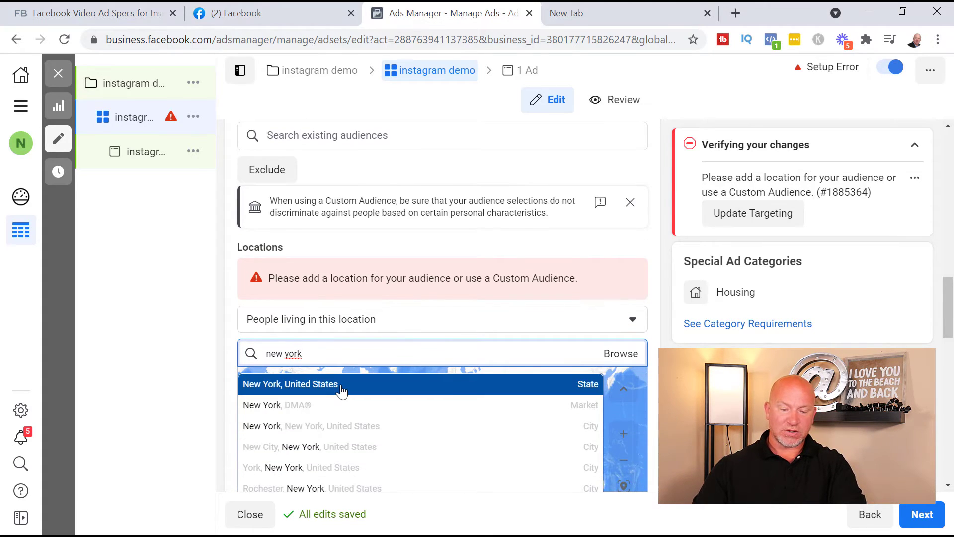
left_click(307, 448)
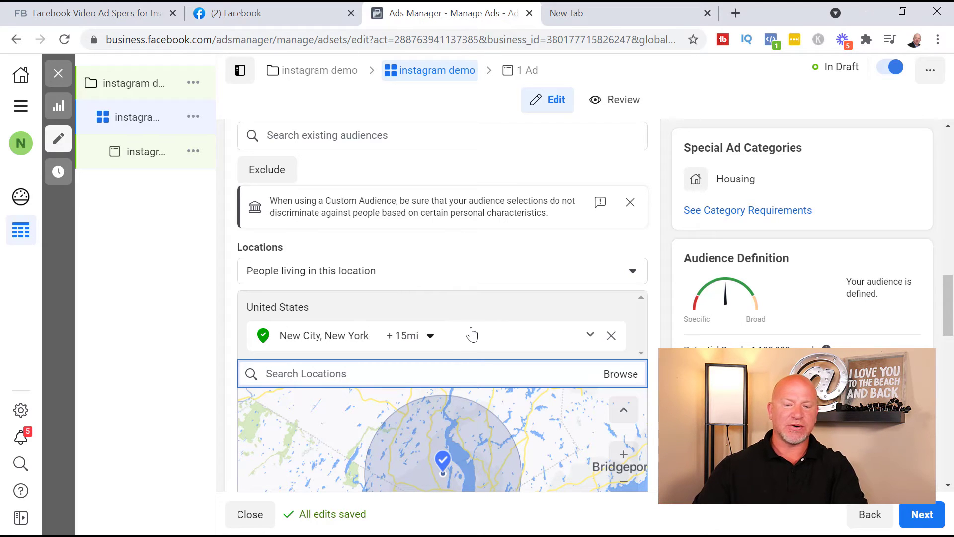
scroll(507, 313, "down", 2)
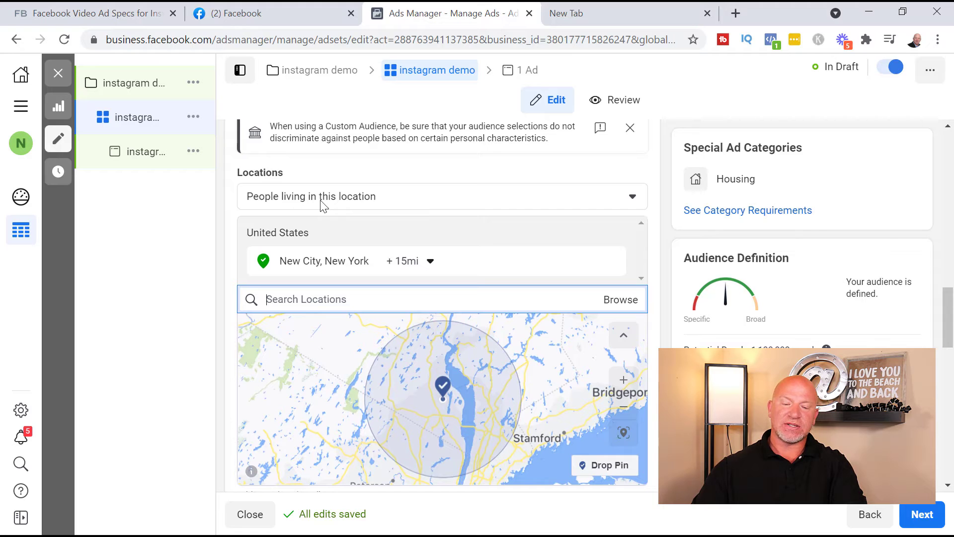
left_click(421, 200)
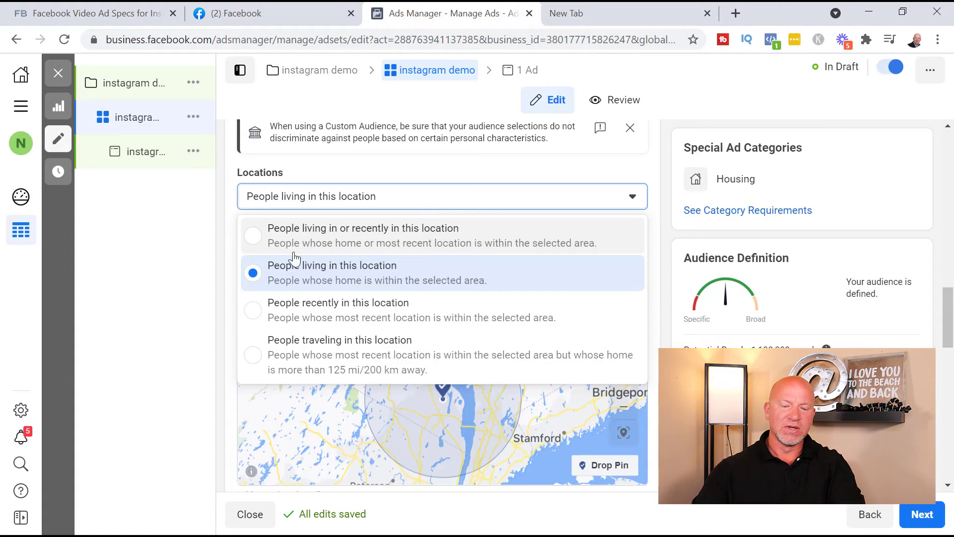
Step: Leave the location type, age, gender and detailed targeting unchanged and scroll down to Placements
left_click(225, 300)
scroll(232, 299, "down", 1)
scroll(231, 299, "down", 5)
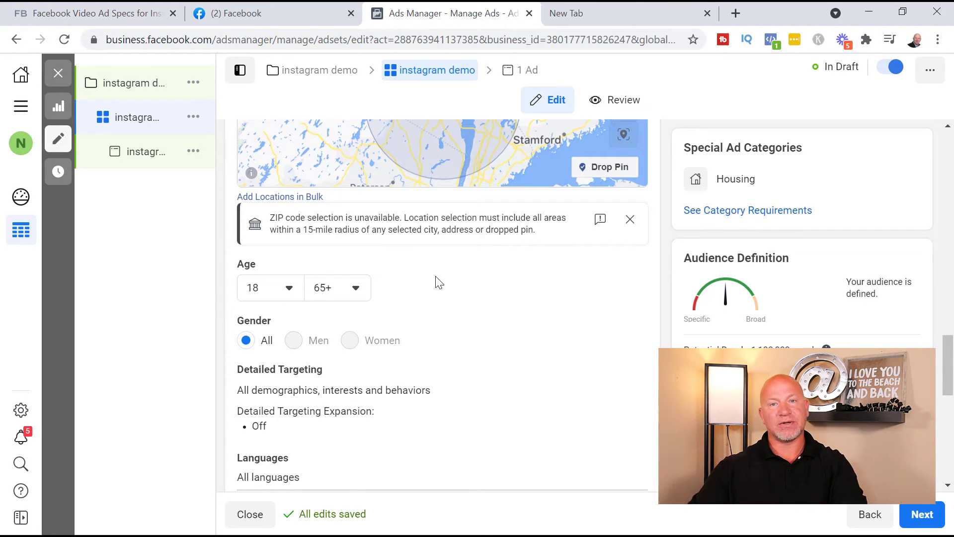
scroll(527, 284, "down", 1)
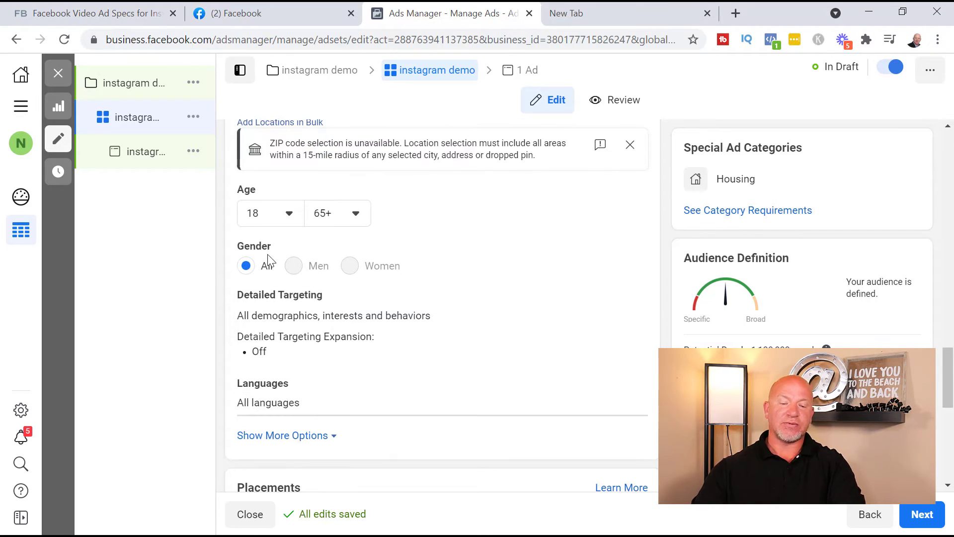
scroll(580, 323, "down", 1)
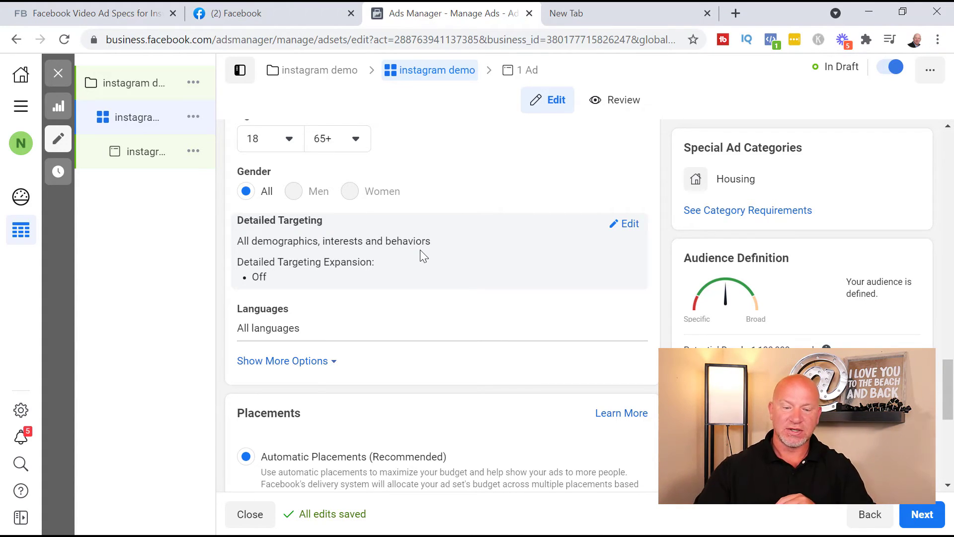
scroll(497, 243, "down", 3)
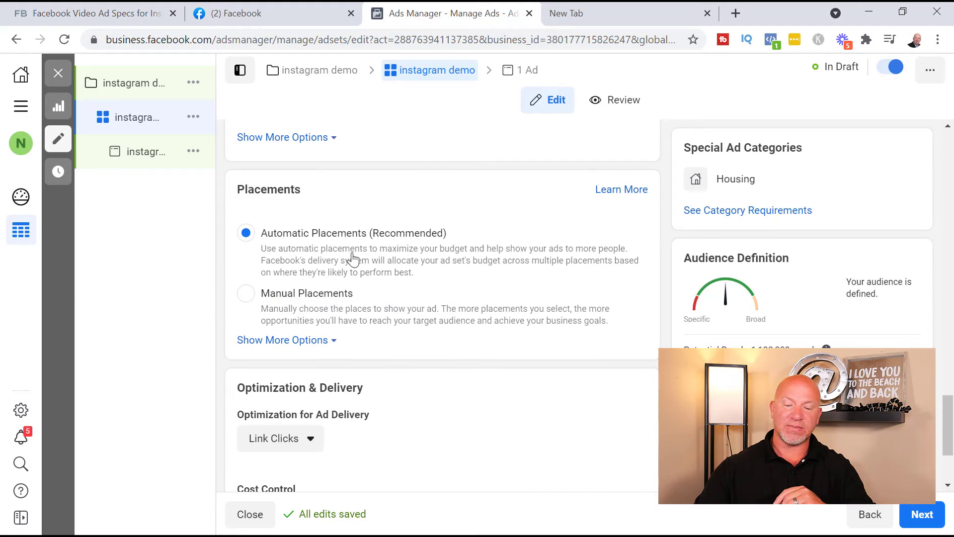
Step: Use Manual Placements without Facebook, Audience Network, Messenger or Instagram Explore, keeping Instagram Feed and Stories
left_click(246, 297)
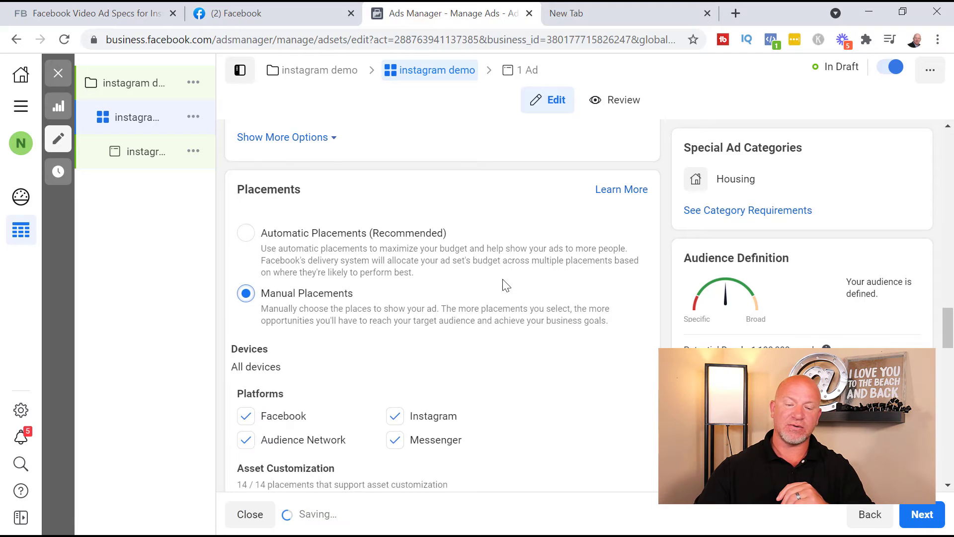
scroll(503, 279, "down", 3)
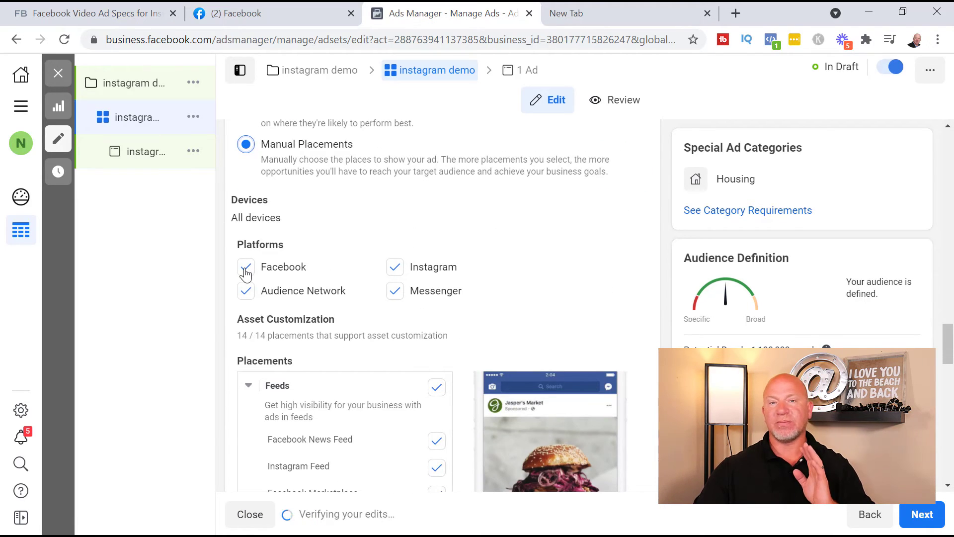
left_click(246, 269)
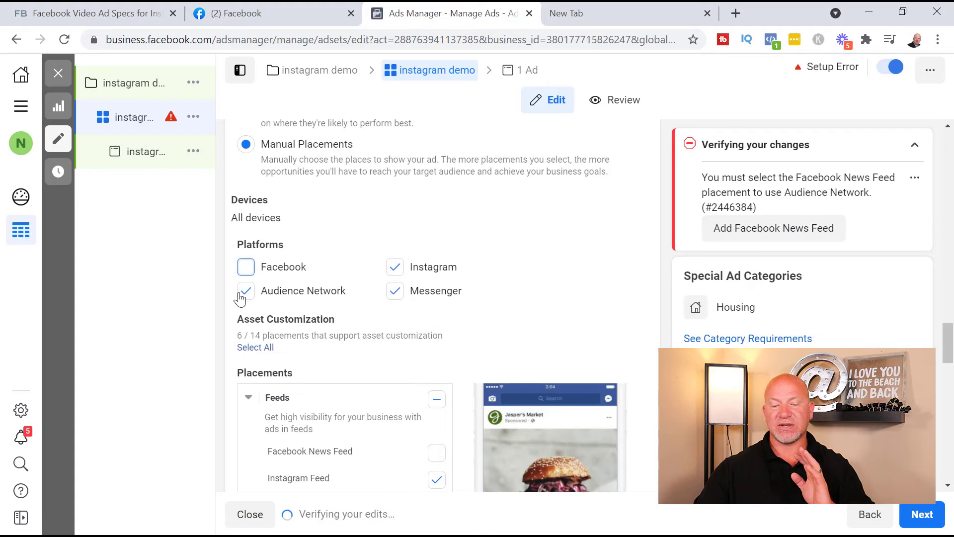
left_click(324, 291)
left_click(393, 291)
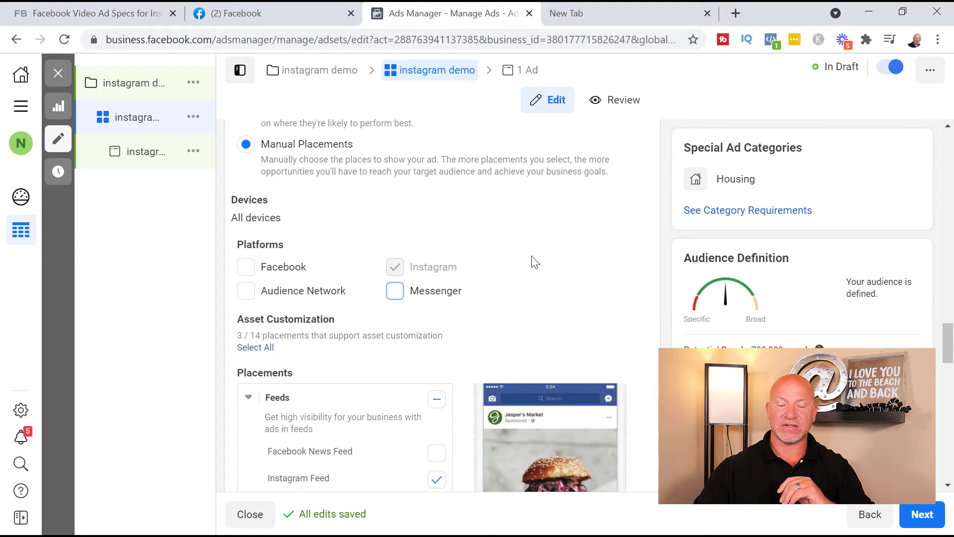
scroll(534, 262, "down", 3)
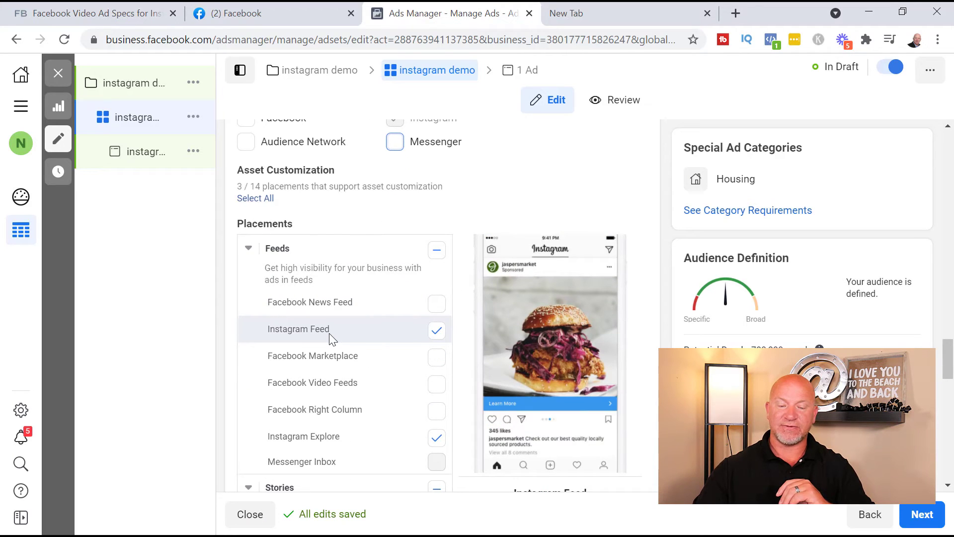
scroll(365, 358, "down", 2)
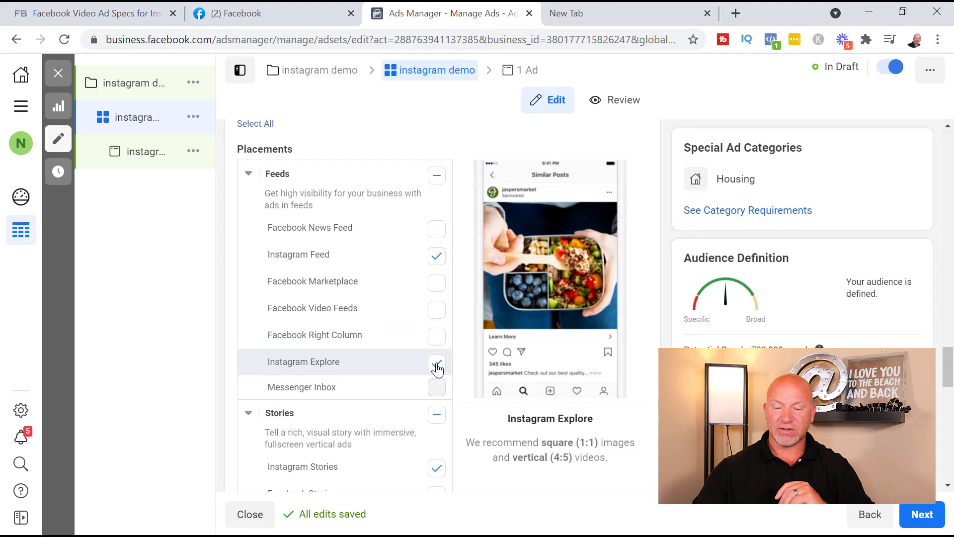
left_click(437, 367)
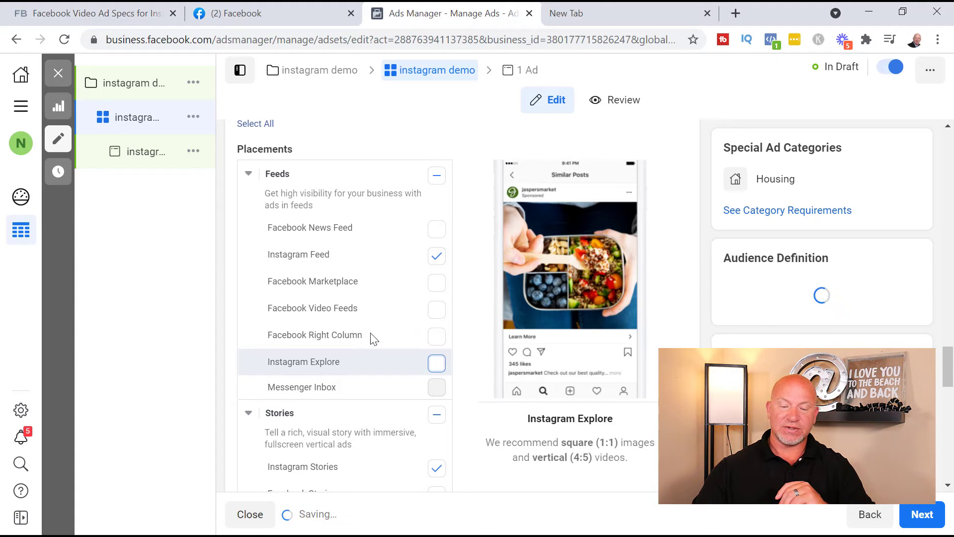
scroll(369, 337, "down", 3)
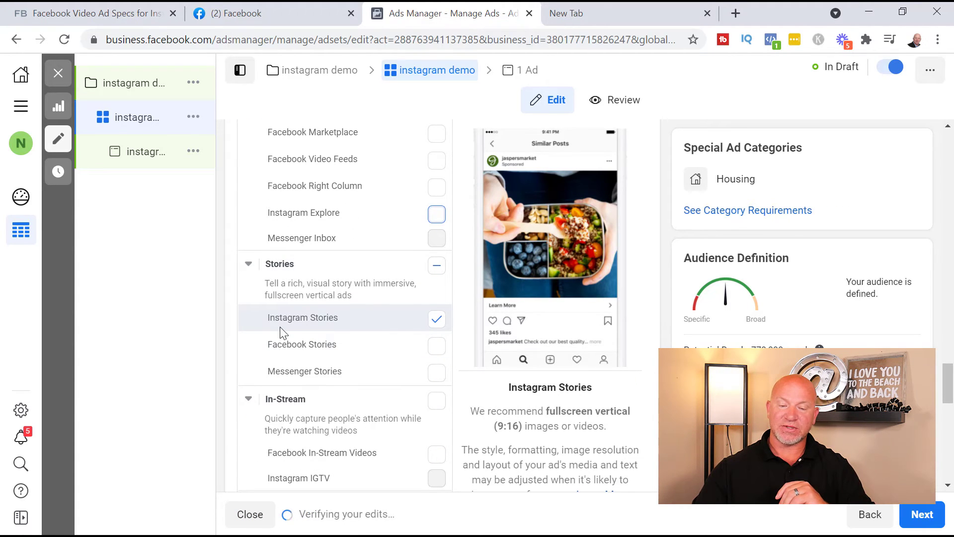
scroll(442, 298, "up", 3)
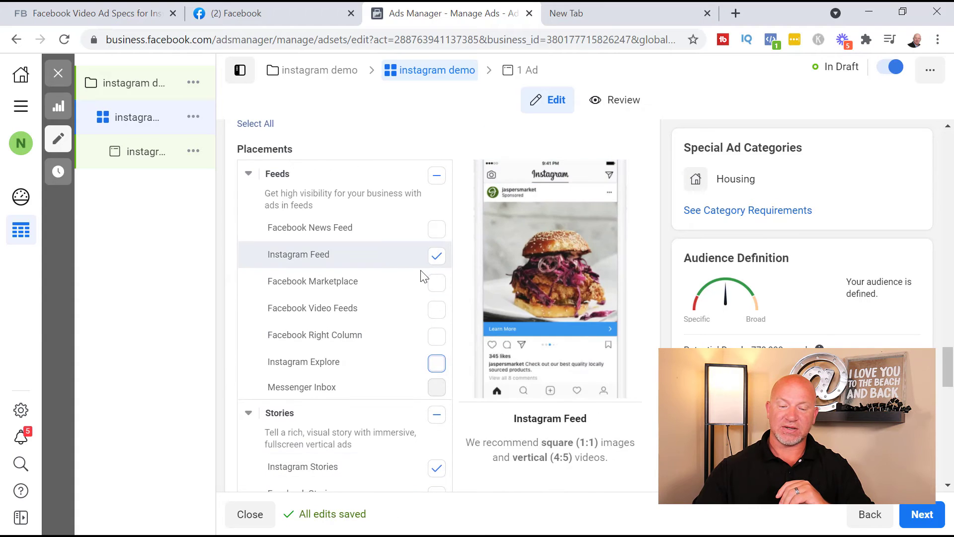
scroll(412, 308, "down", 5)
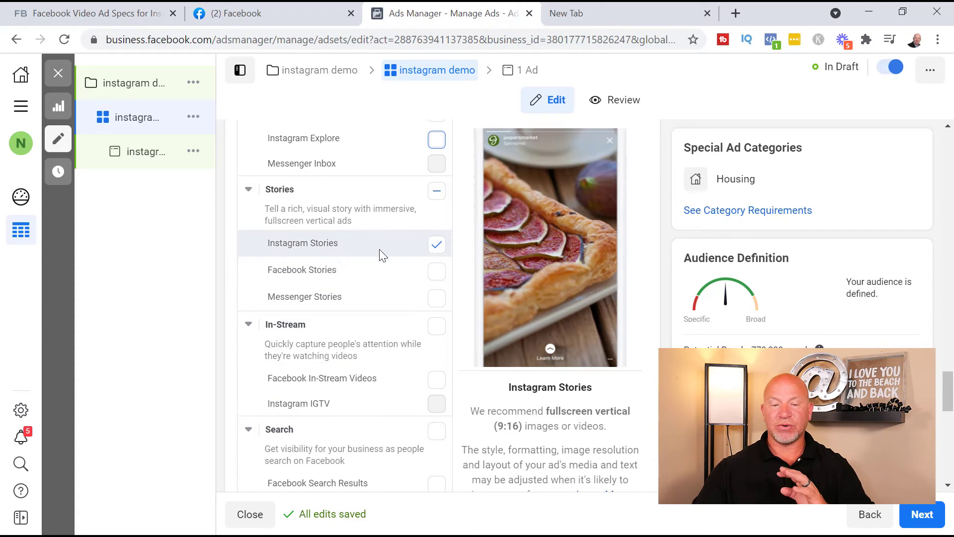
Step: In the Ads Guide, open the Video ad specifications
left_click(63, 15)
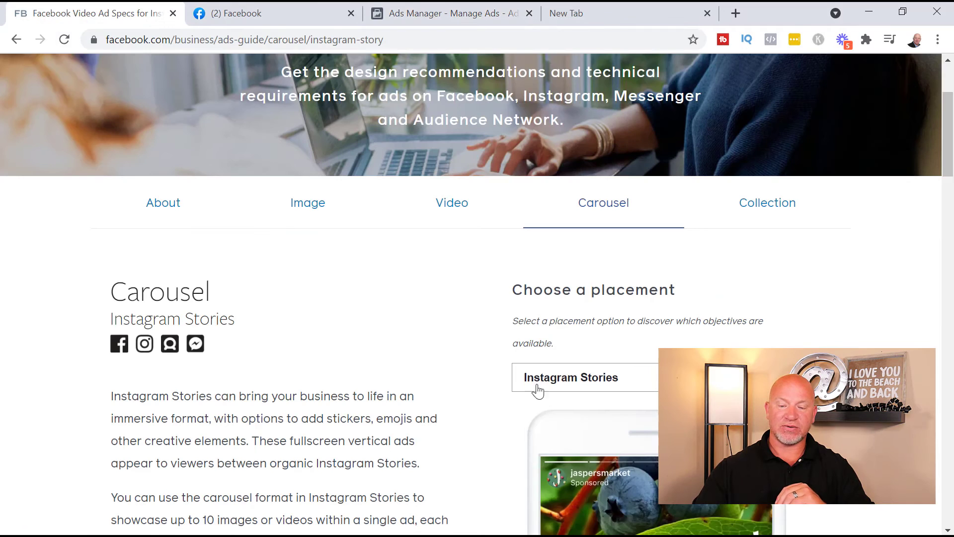
scroll(516, 299, "down", 10)
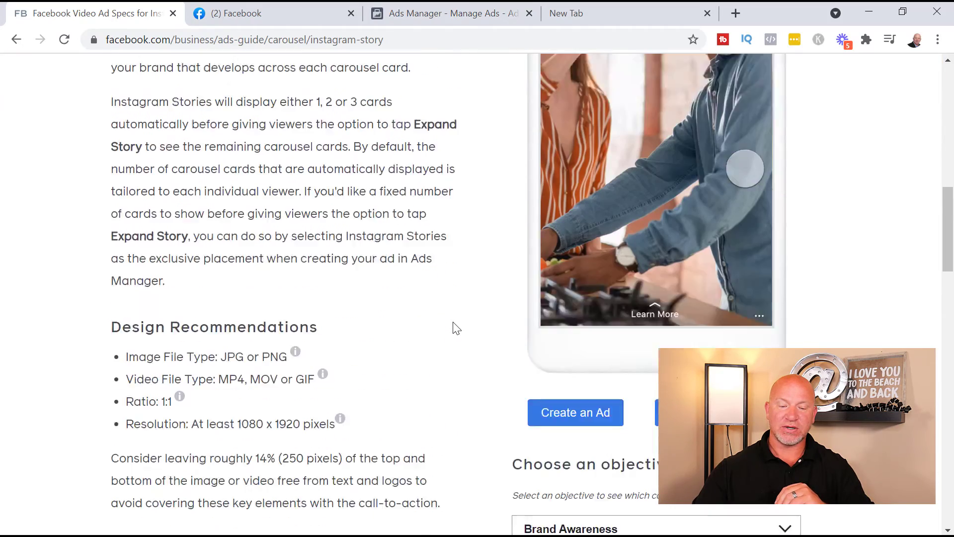
scroll(456, 385, "up", 15)
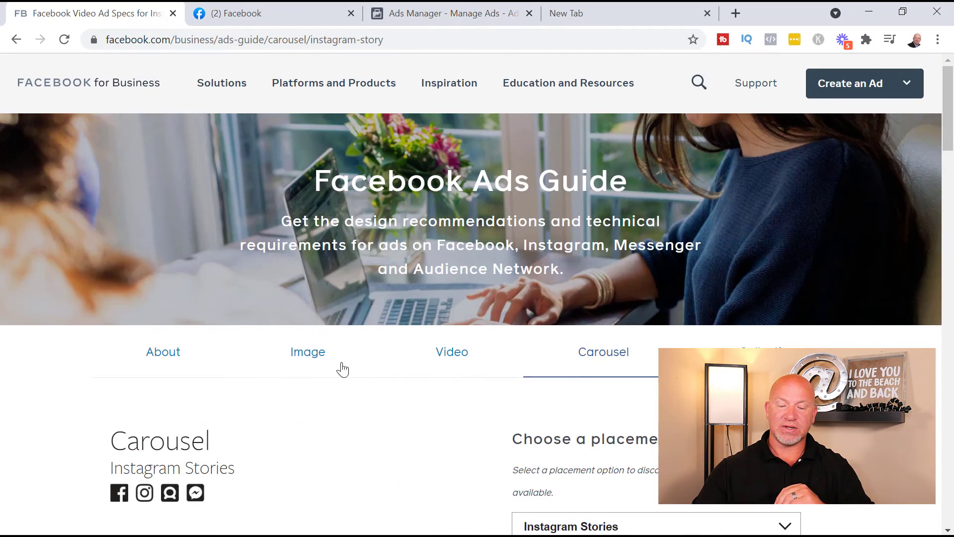
left_click(454, 357)
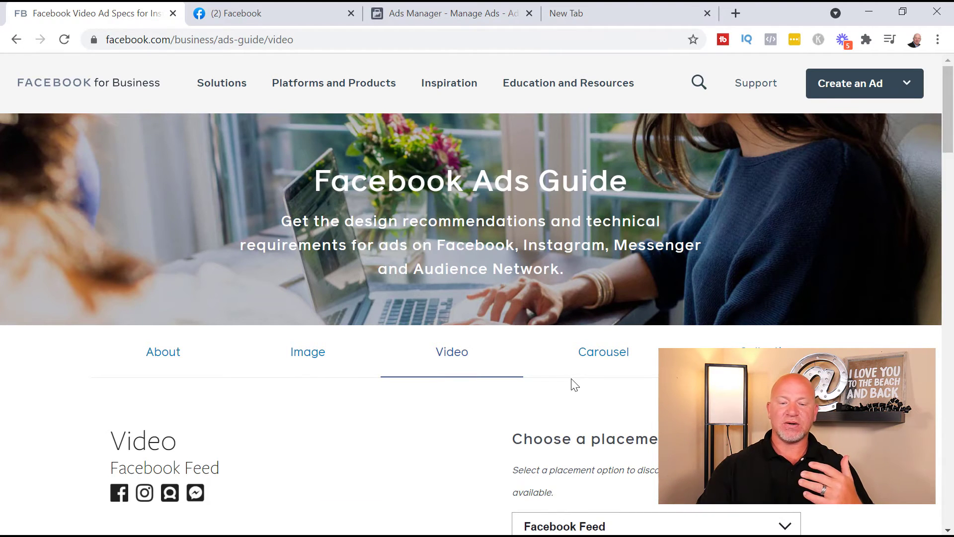
scroll(413, 311, "down", 15)
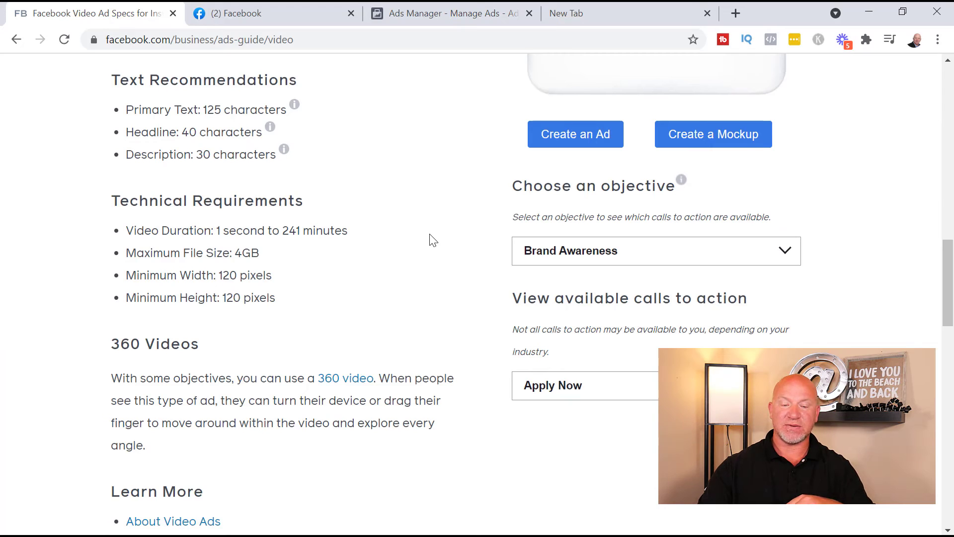
scroll(431, 240, "up", 12)
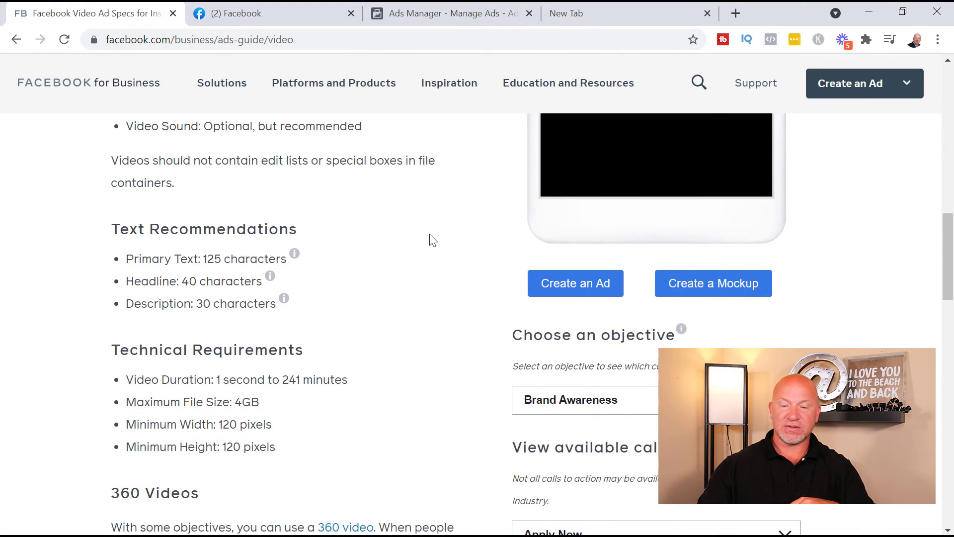
scroll(462, 308, "down", 4)
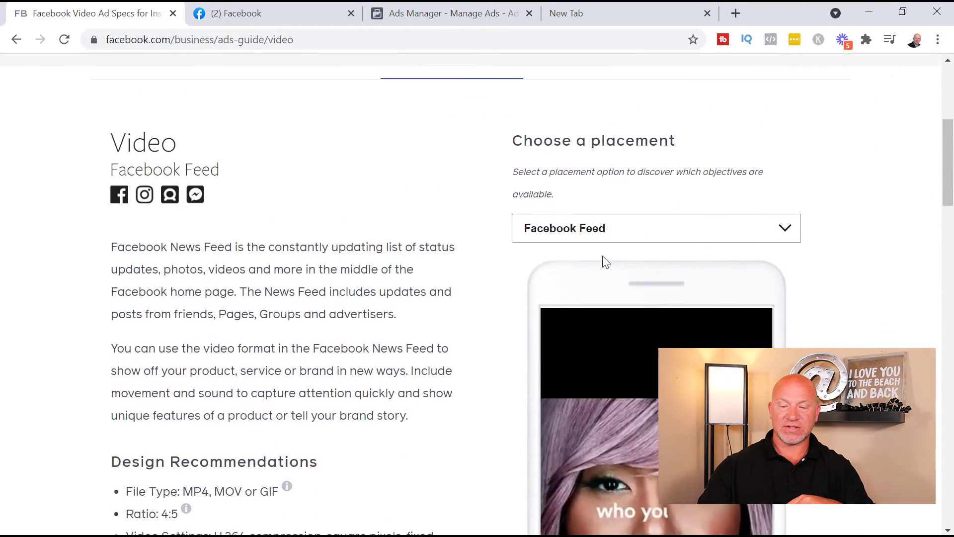
Step: Show the video specs for the Instagram Feed placement, then for Instagram Stories
left_click(783, 239)
scroll(739, 268, "down", 1)
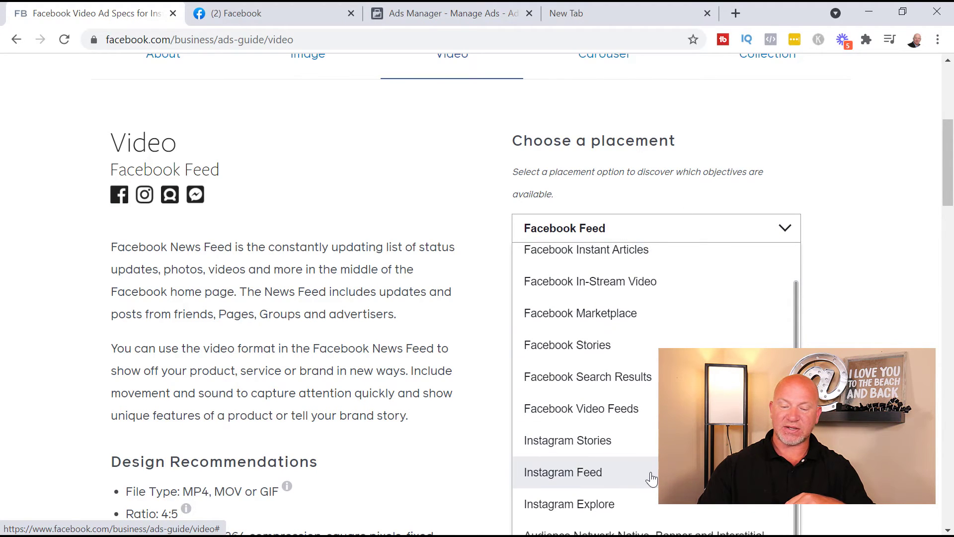
left_click(651, 478)
scroll(398, 378, "down", 5)
scroll(410, 357, "down", 9)
scroll(409, 365, "up", 9)
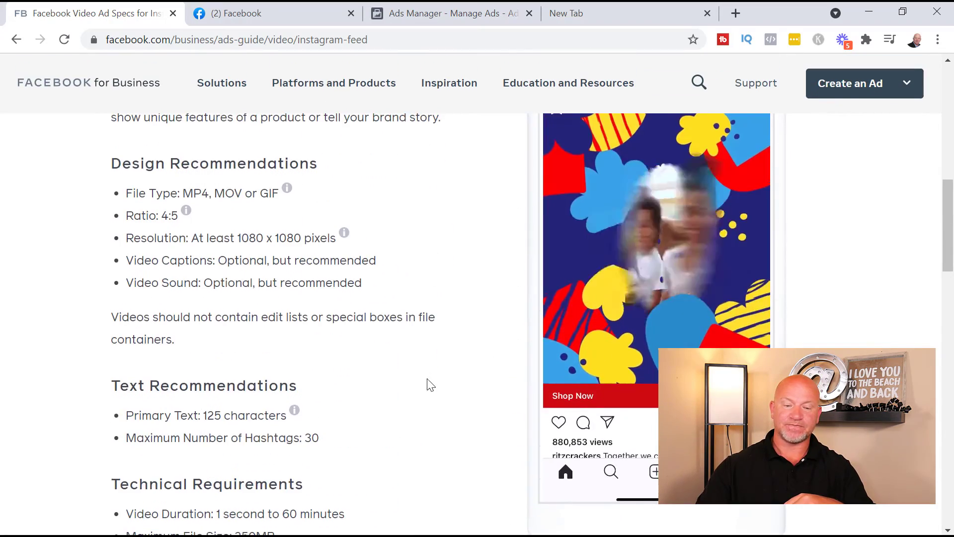
scroll(415, 401, "up", 9)
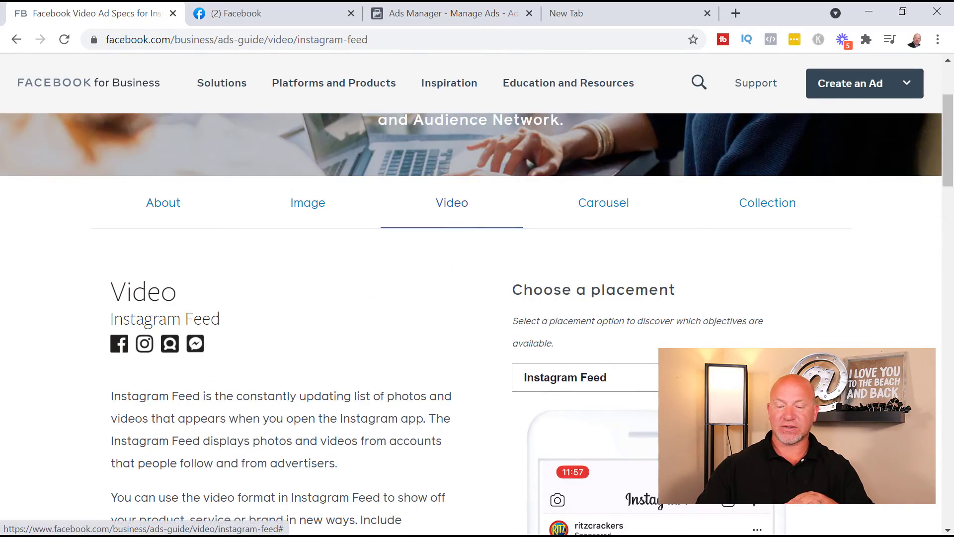
left_click(696, 378)
scroll(695, 378, "down", 3)
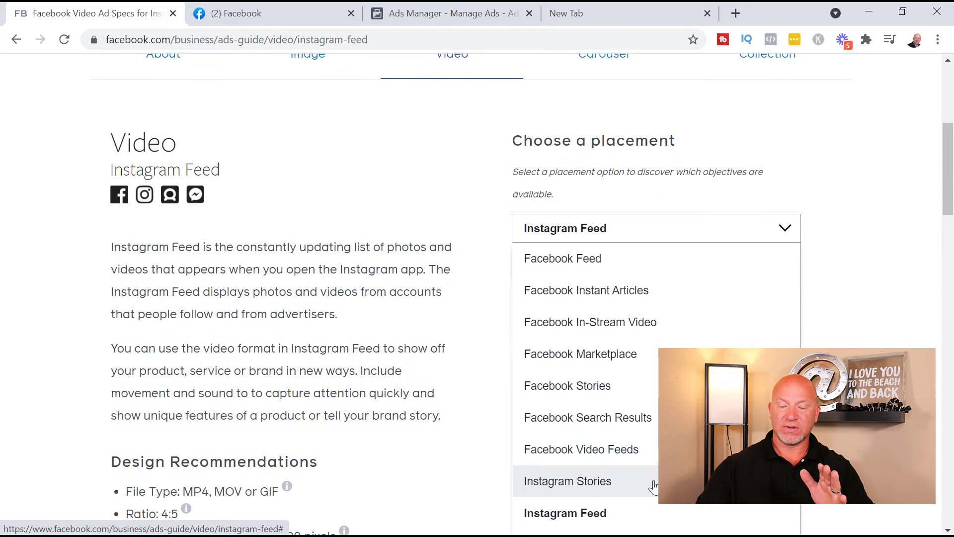
scroll(655, 481, "down", 1)
left_click(641, 445)
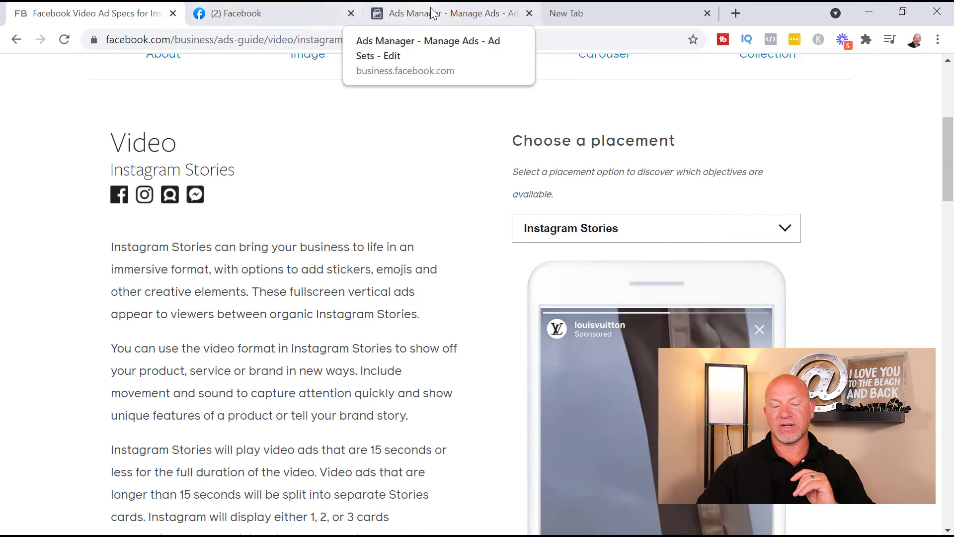
left_click(447, 19)
Step: Scroll to the bottom of the ad set form and continue to the instagram demo ad
scroll(439, 277, "down", 10)
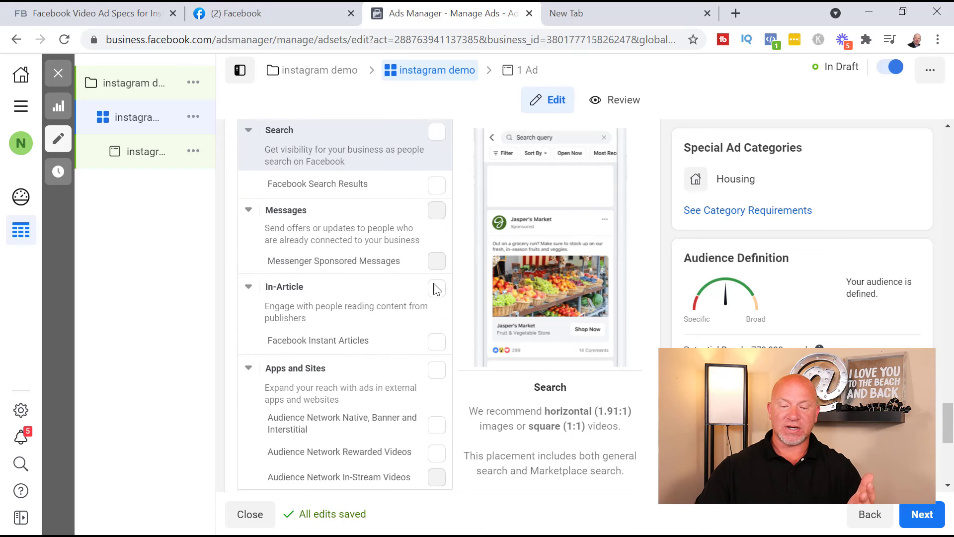
scroll(454, 377, "down", 2)
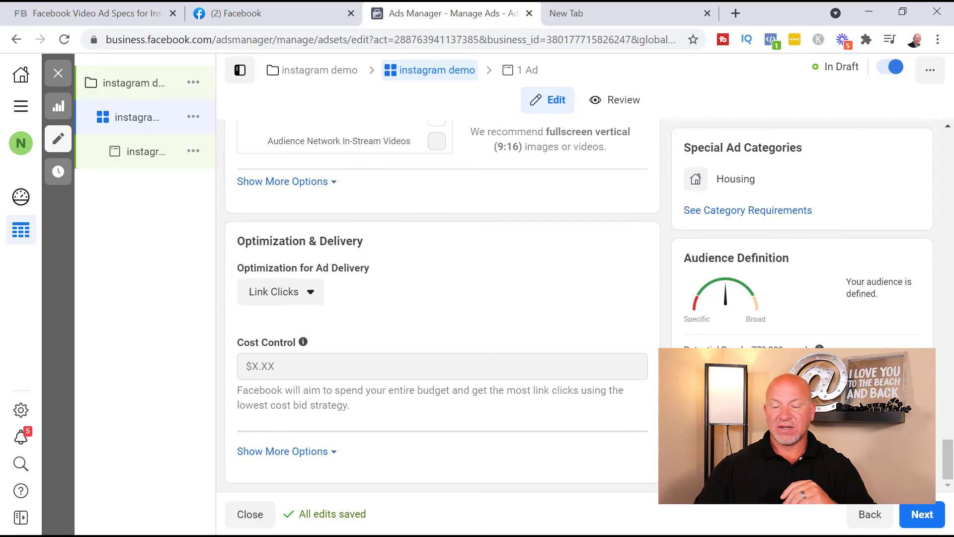
left_click(931, 516)
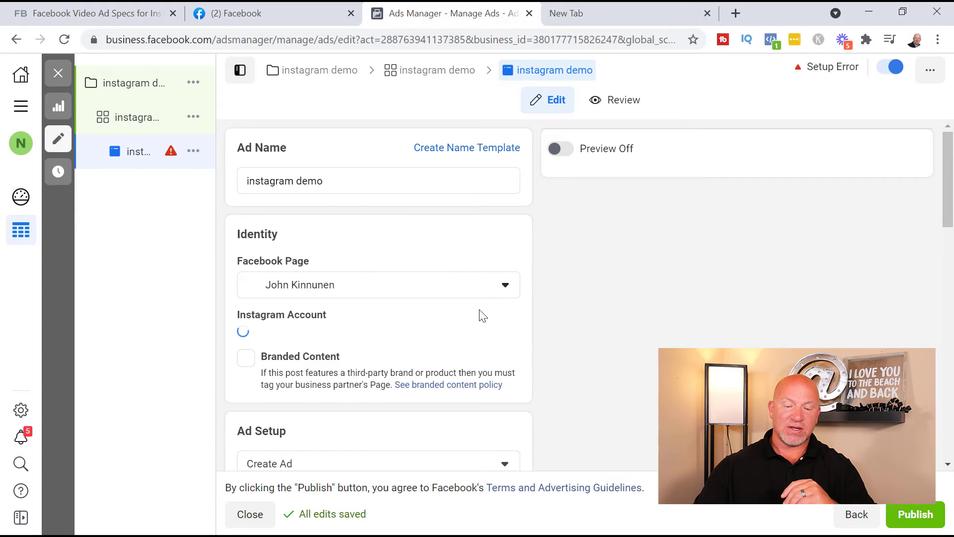
Step: Glance at the Instagram account options, then scroll down to the empty Ad Creative section
left_click(371, 342)
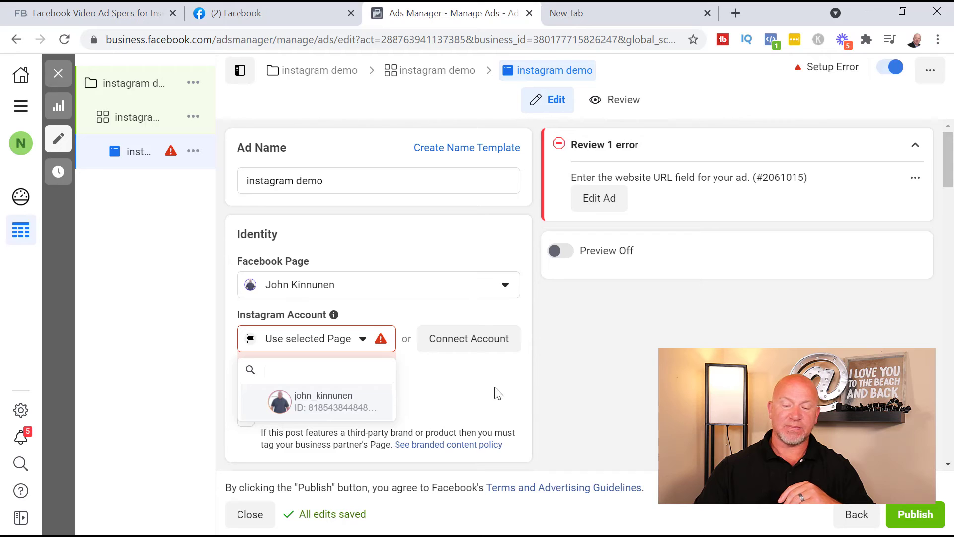
left_click(521, 387)
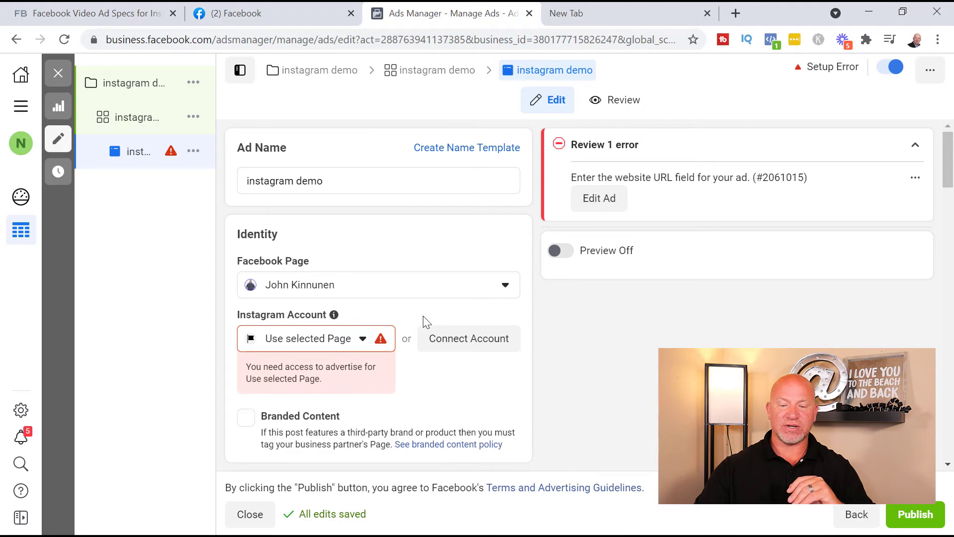
scroll(530, 325, "down", 8)
scroll(527, 328, "up", 3)
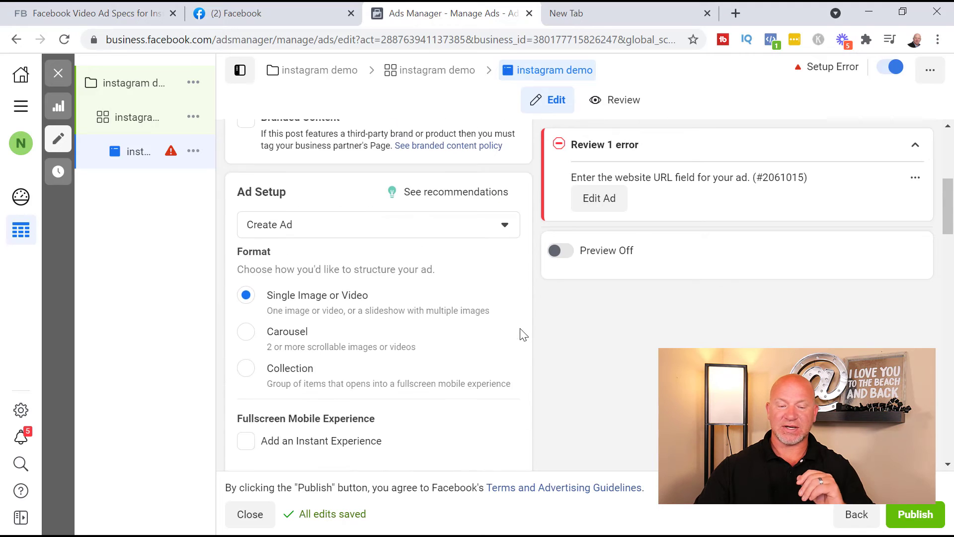
scroll(517, 338, "down", 2)
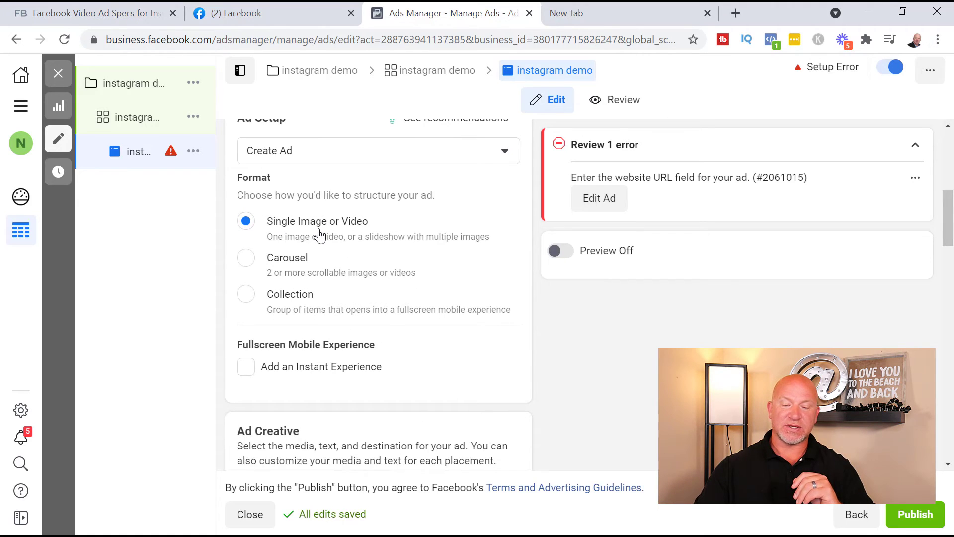
scroll(488, 237, "down", 3)
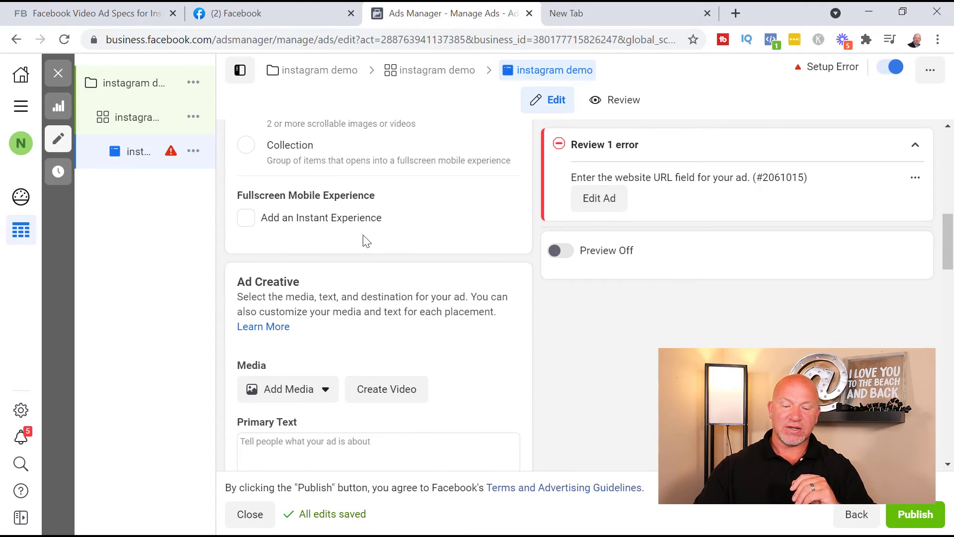
scroll(377, 240, "down", 3)
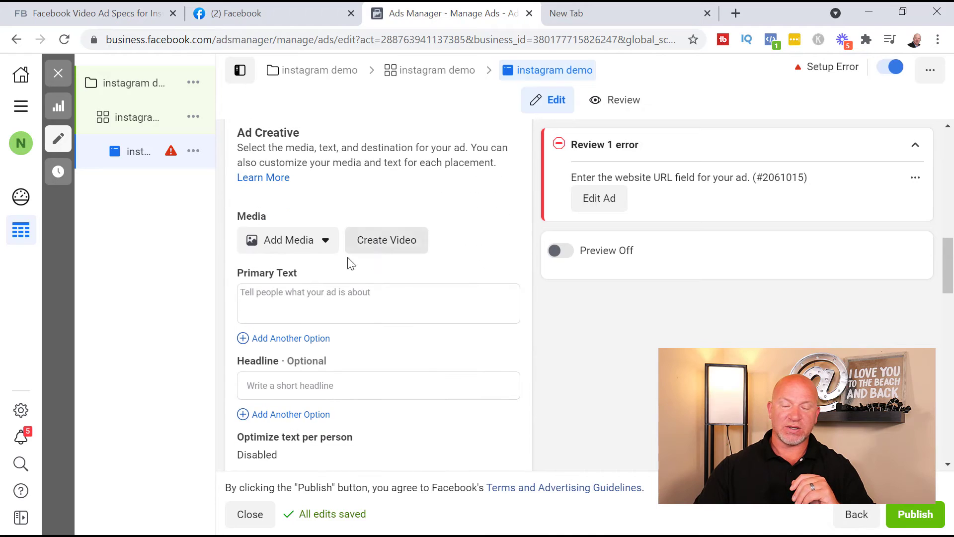
Step: Add the account's pizza video as media and accept its Feed and Stories crops
left_click(318, 249)
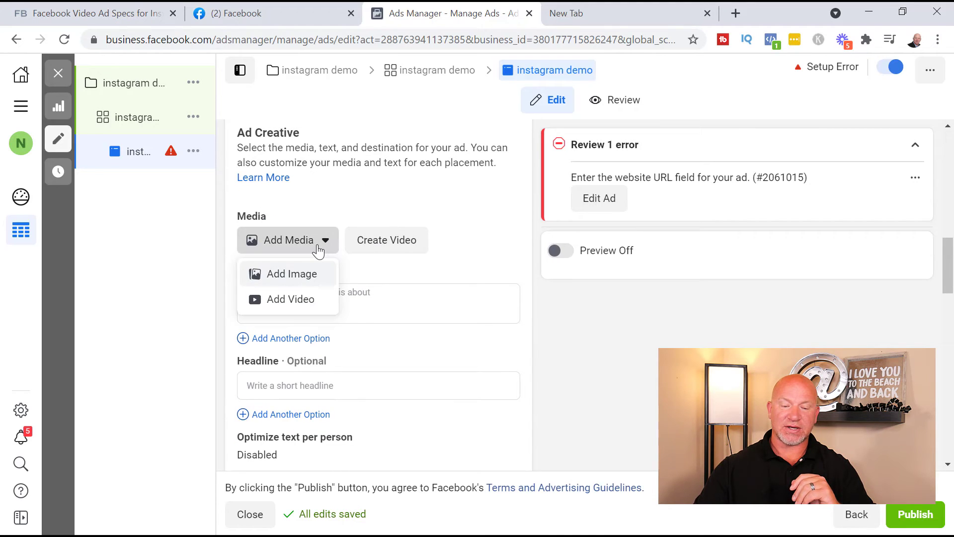
left_click(306, 304)
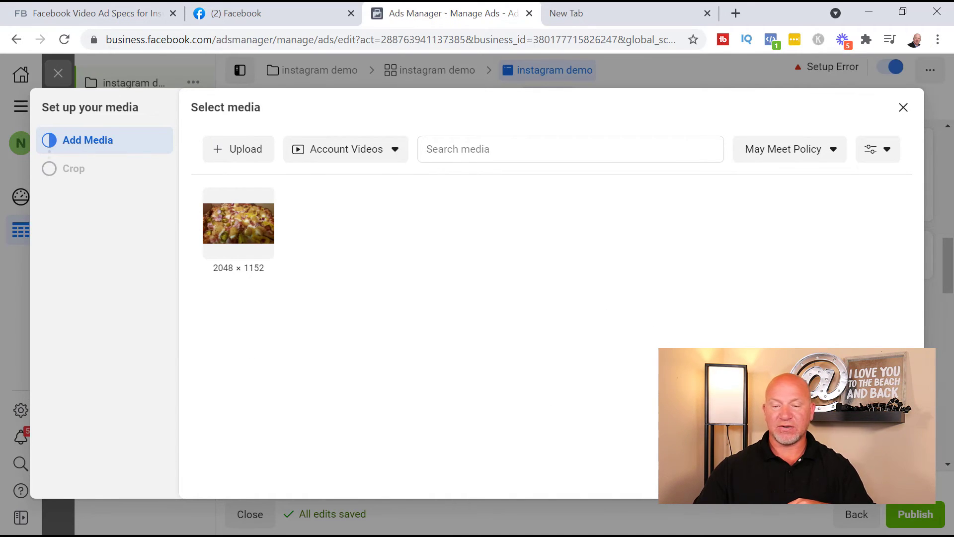
left_click(842, 478)
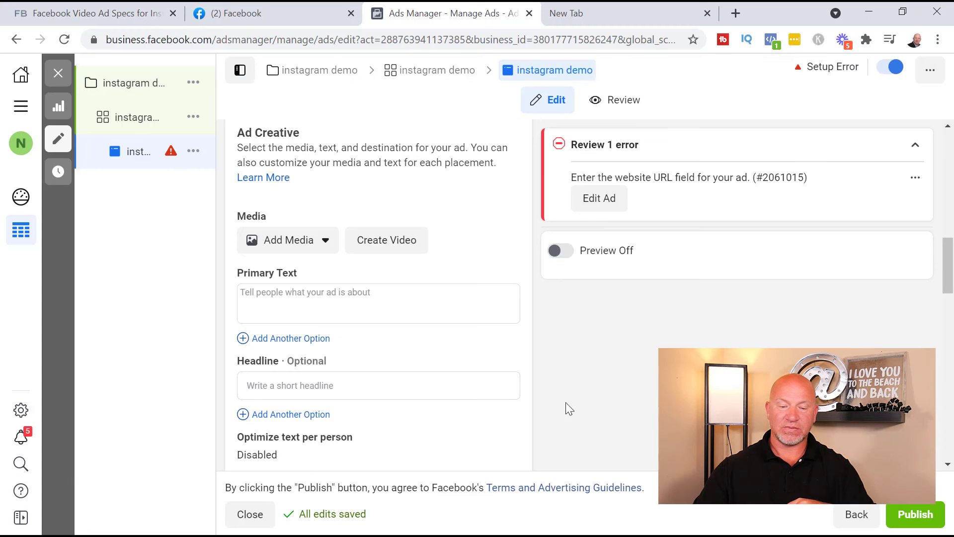
left_click(315, 241)
left_click(291, 299)
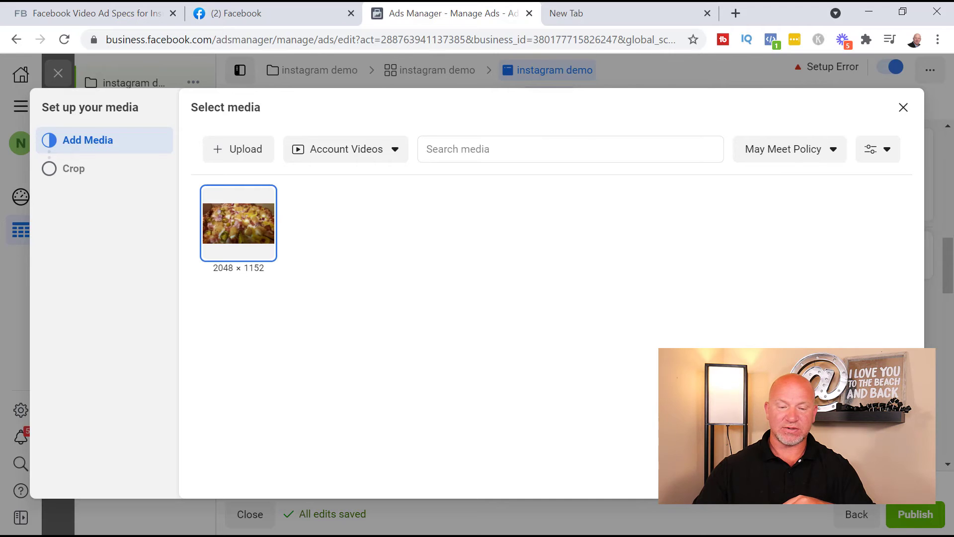
left_click(893, 478)
scroll(823, 264, "down", 3)
scroll(826, 269, "down", 1)
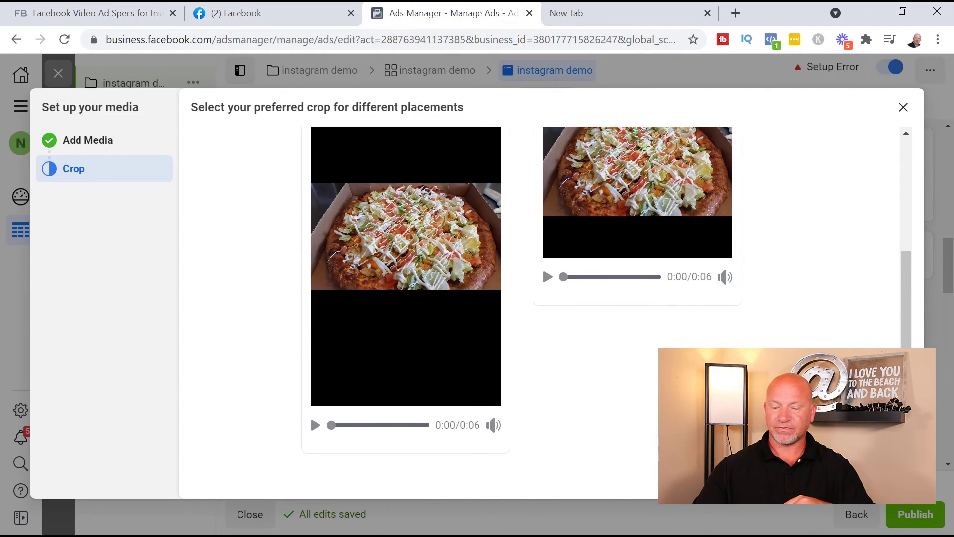
left_click(893, 478)
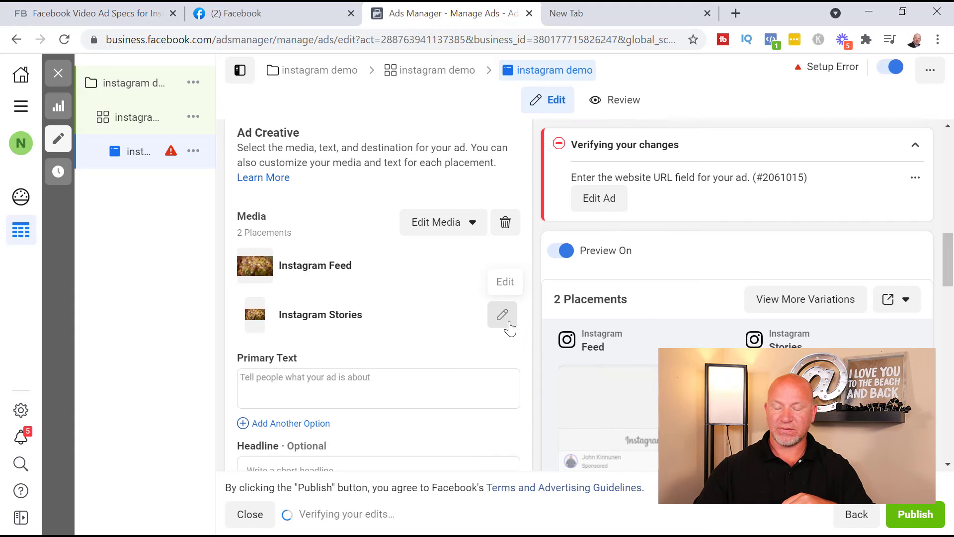
scroll(487, 313, "down", 10)
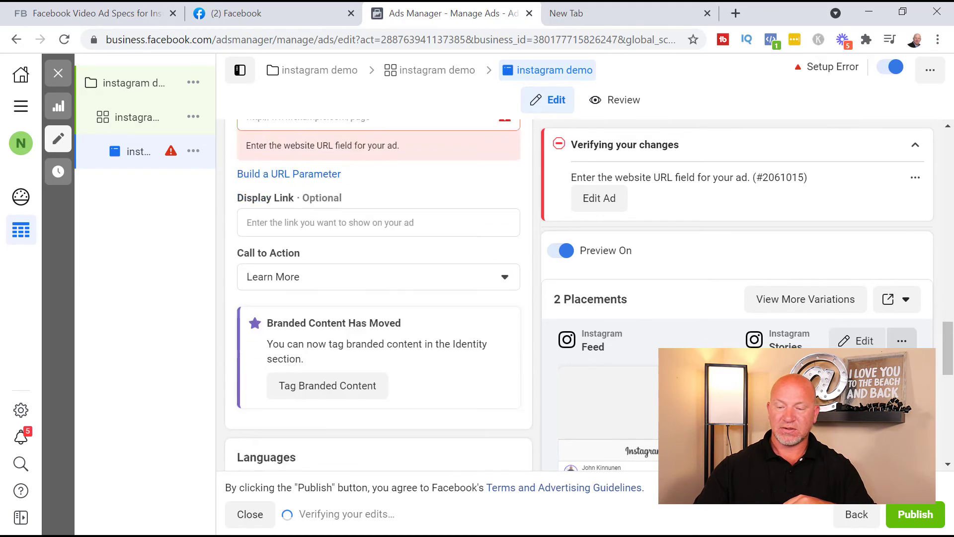
scroll(646, 249, "down", 5)
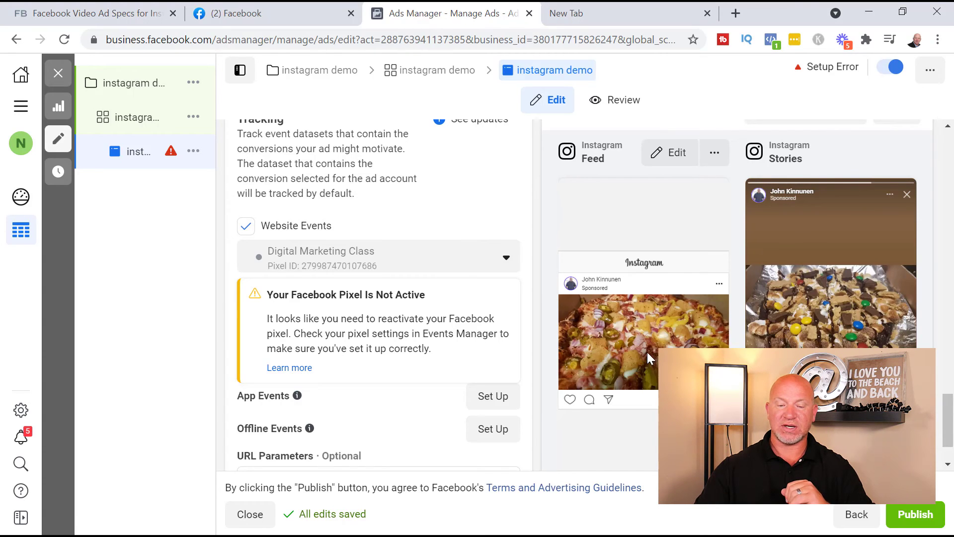
scroll(405, 329, "down", 2)
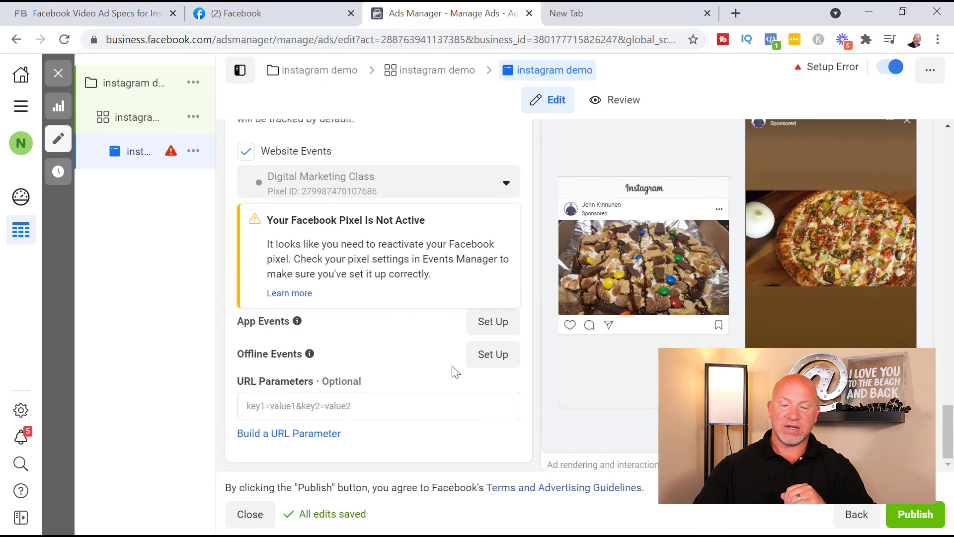
scroll(452, 372, "up", 10)
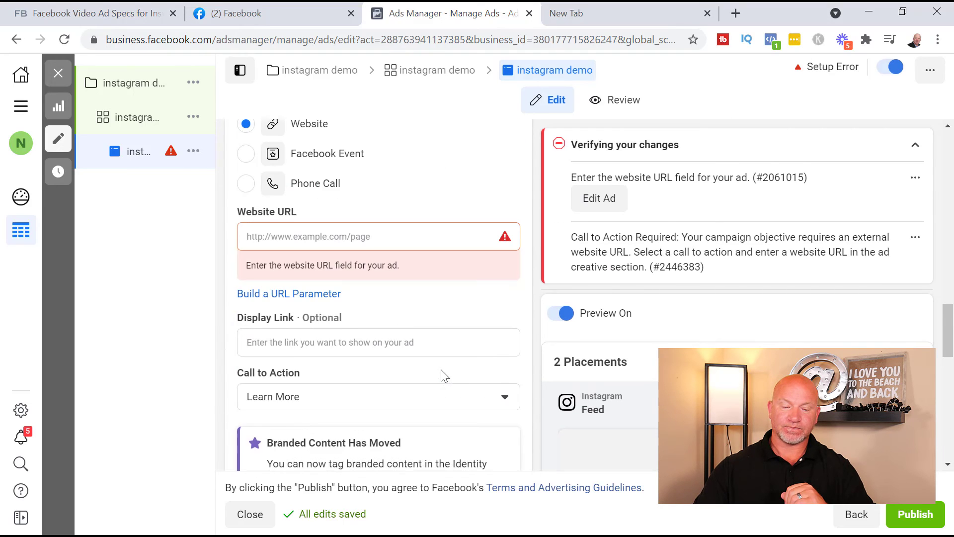
left_click(305, 348)
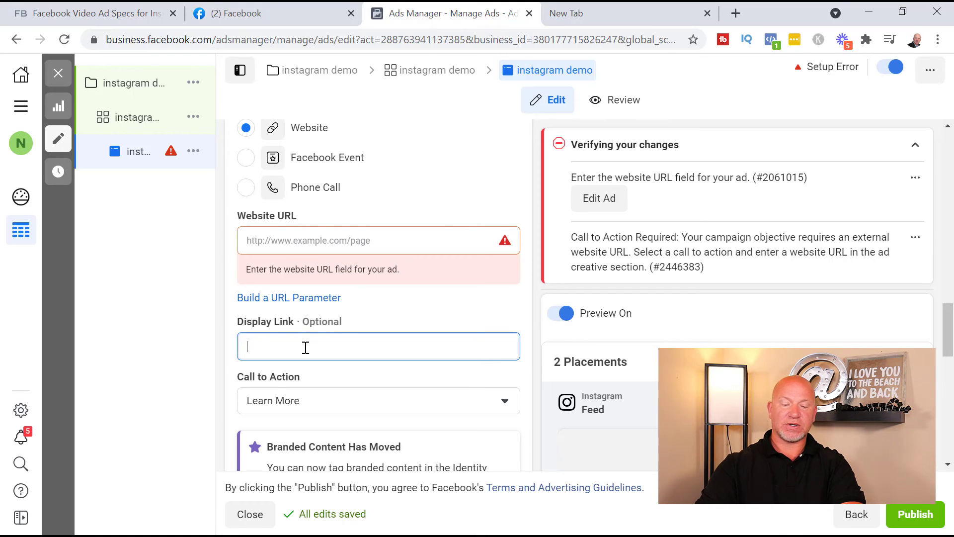
left_click(413, 406)
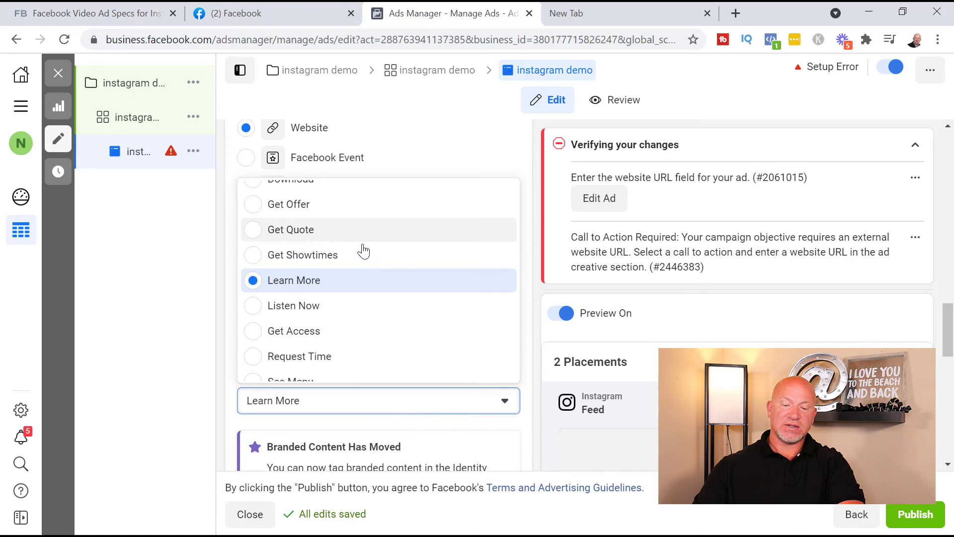
left_click(337, 282)
left_click(340, 348)
scroll(462, 318, "down", 3)
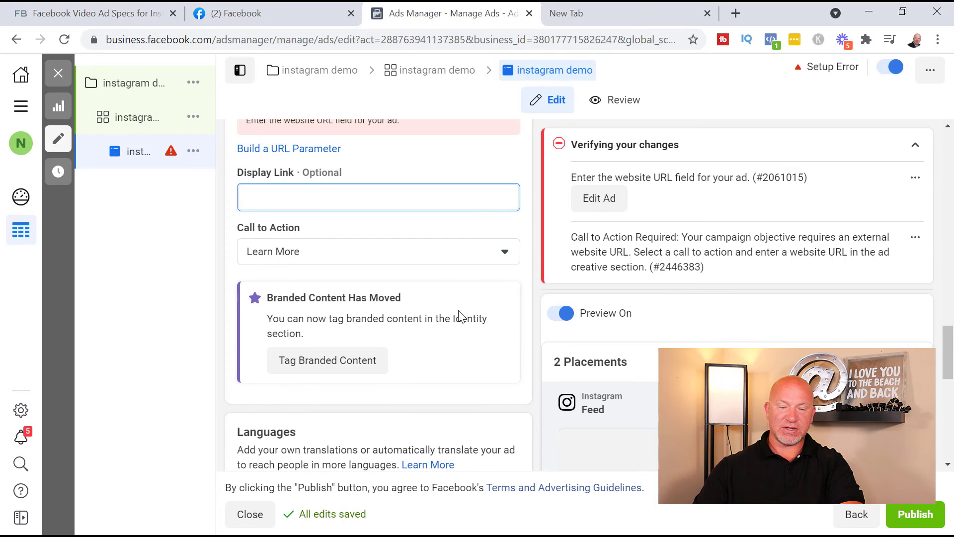
scroll(383, 251, "up", 3)
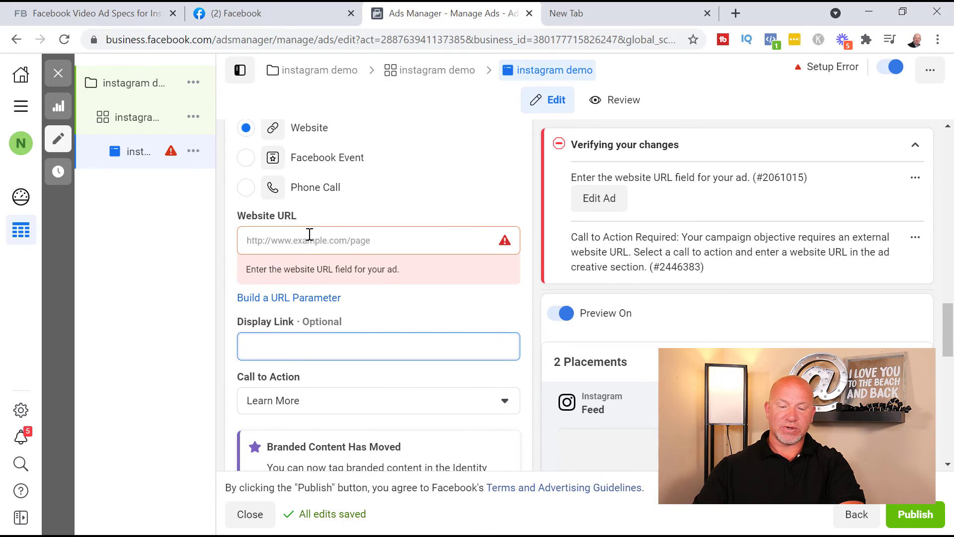
left_click(308, 241)
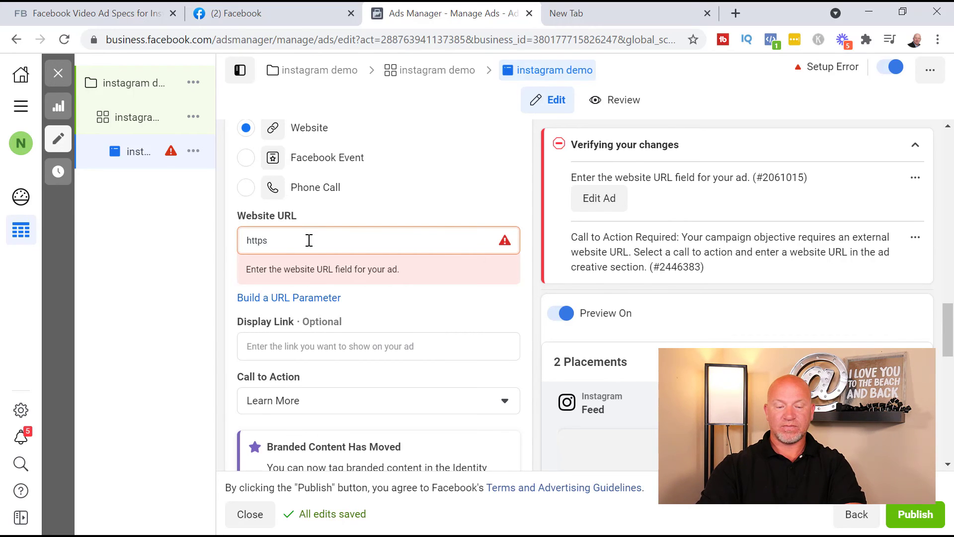
type("://ww")
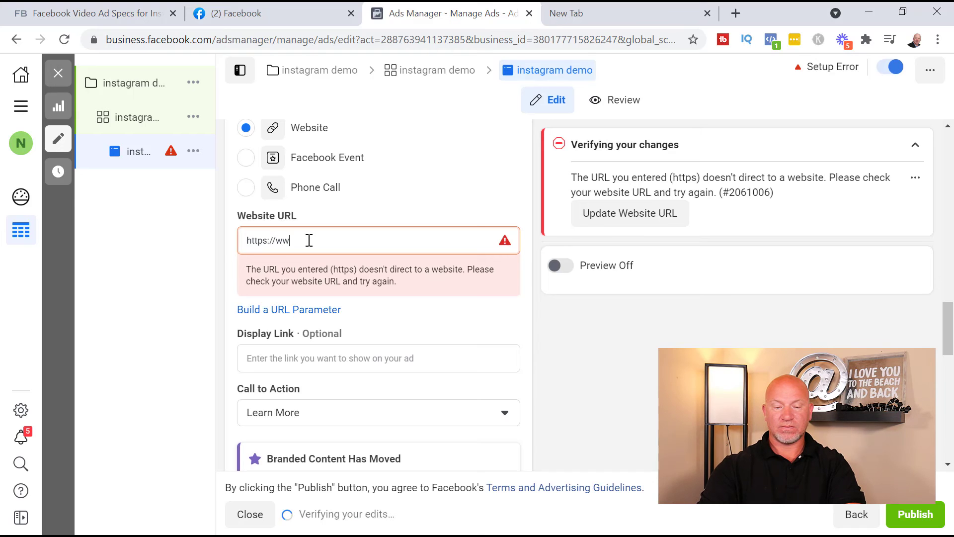
type("w.the")
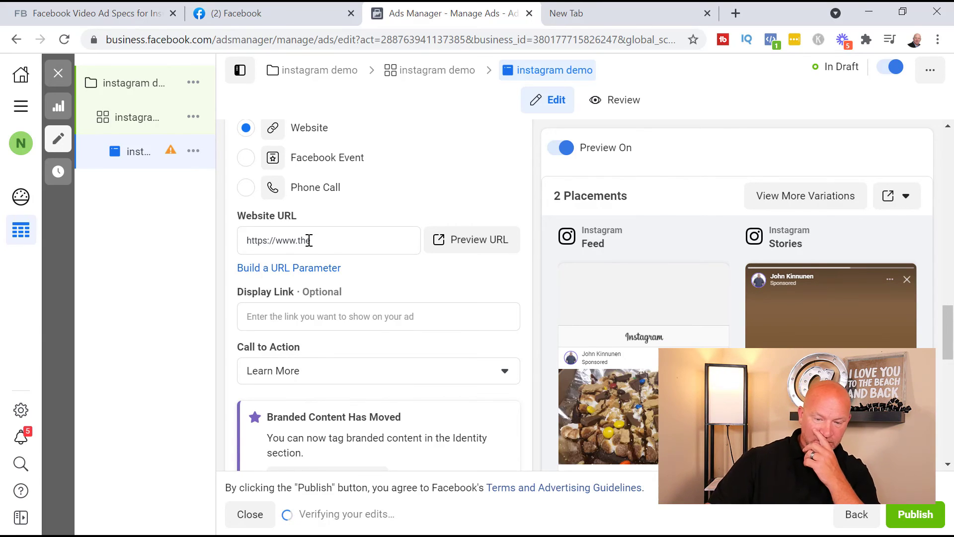
left_click(349, 236)
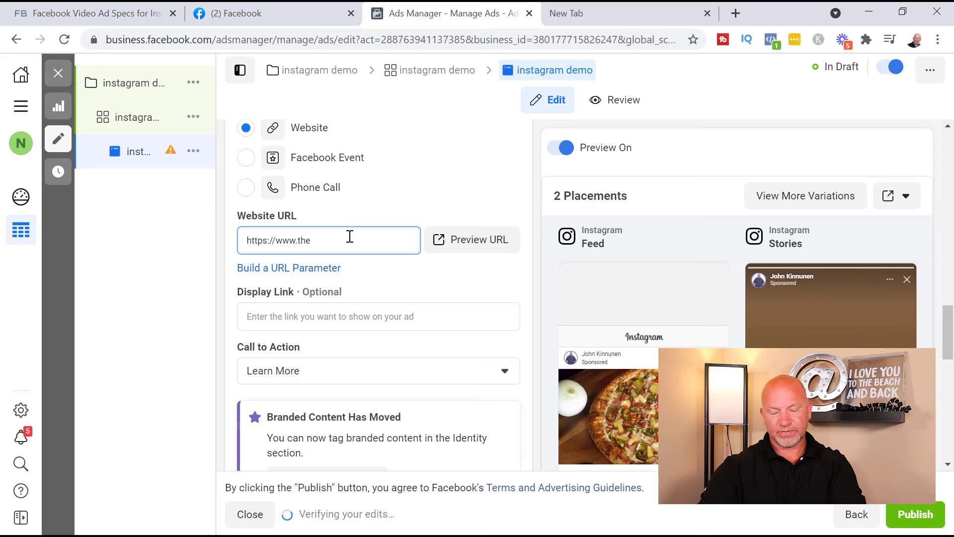
type("gulfcoas")
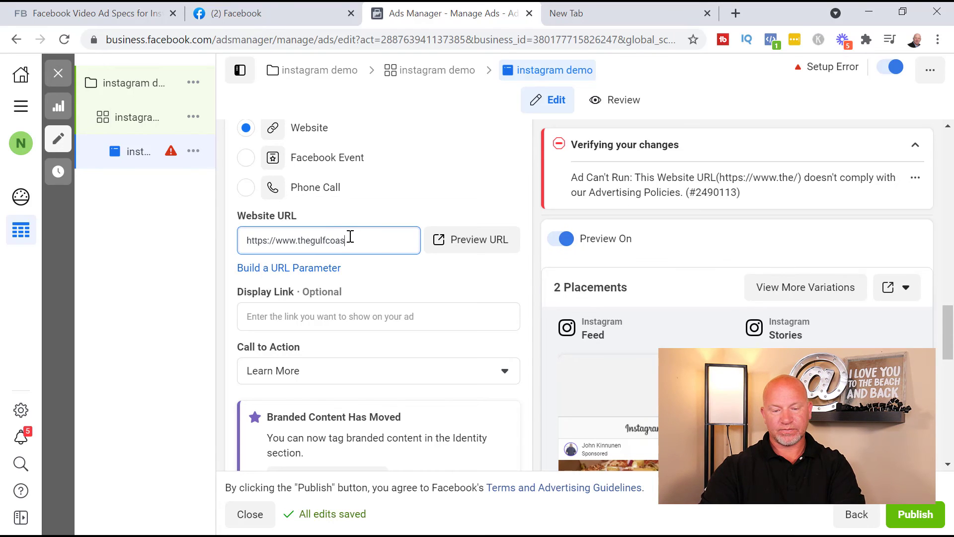
type("tismyhom")
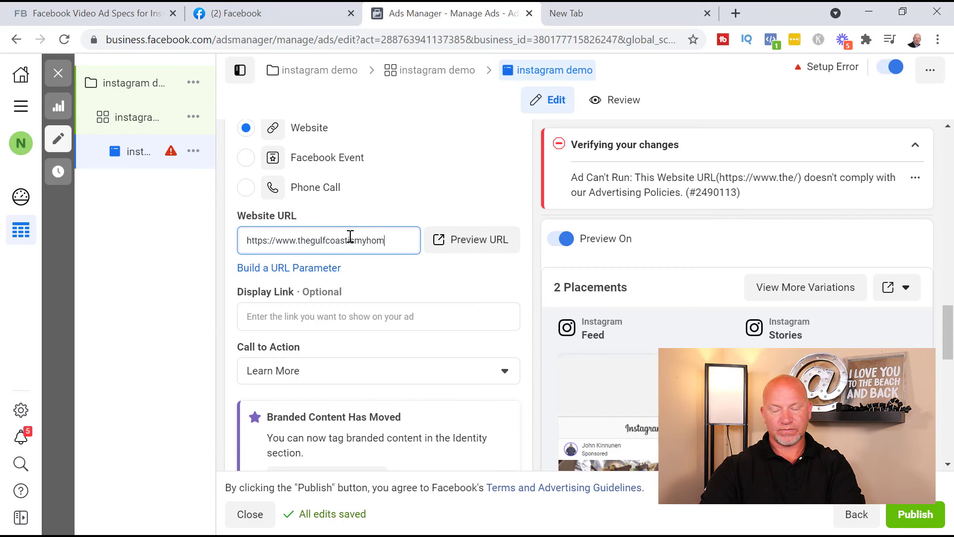
type("e.com")
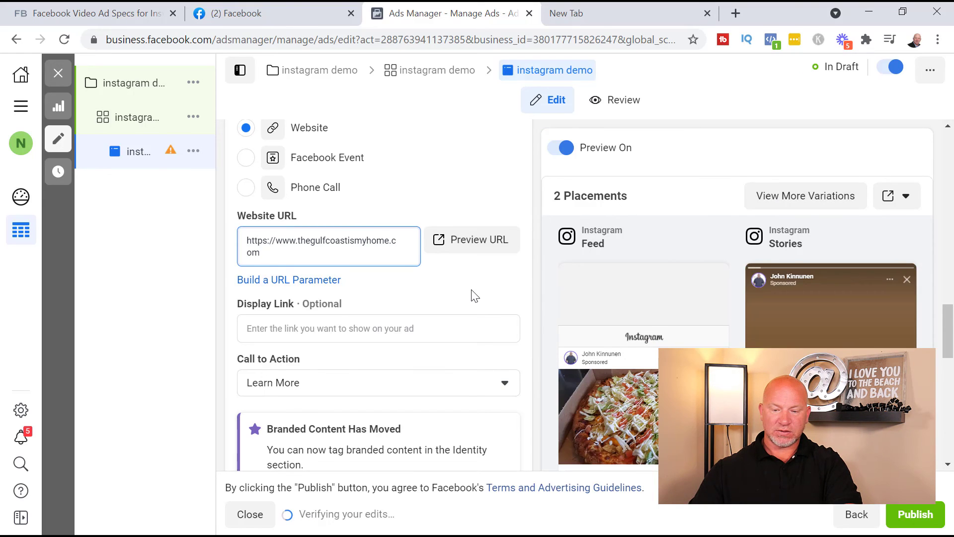
left_click(475, 296)
scroll(497, 288, "down", 6)
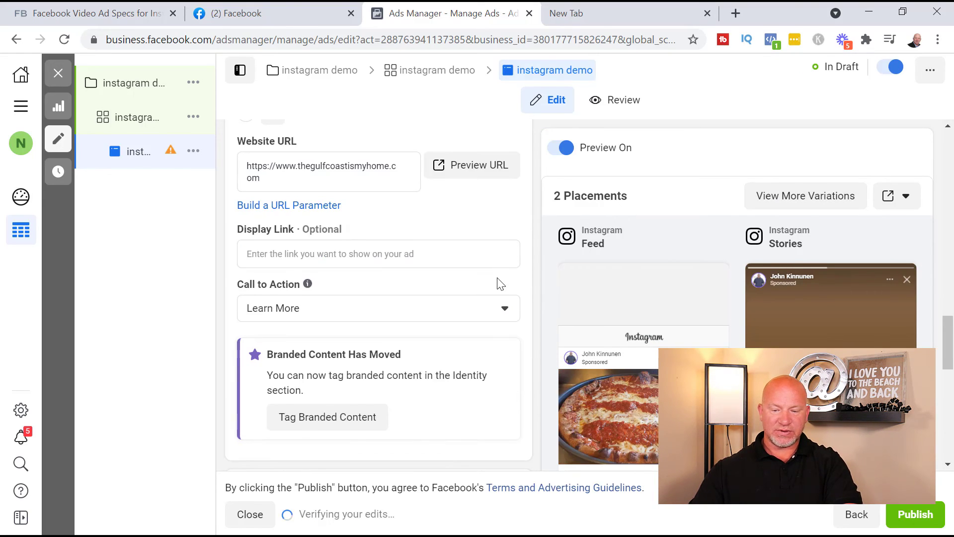
scroll(851, 293, "down", 6)
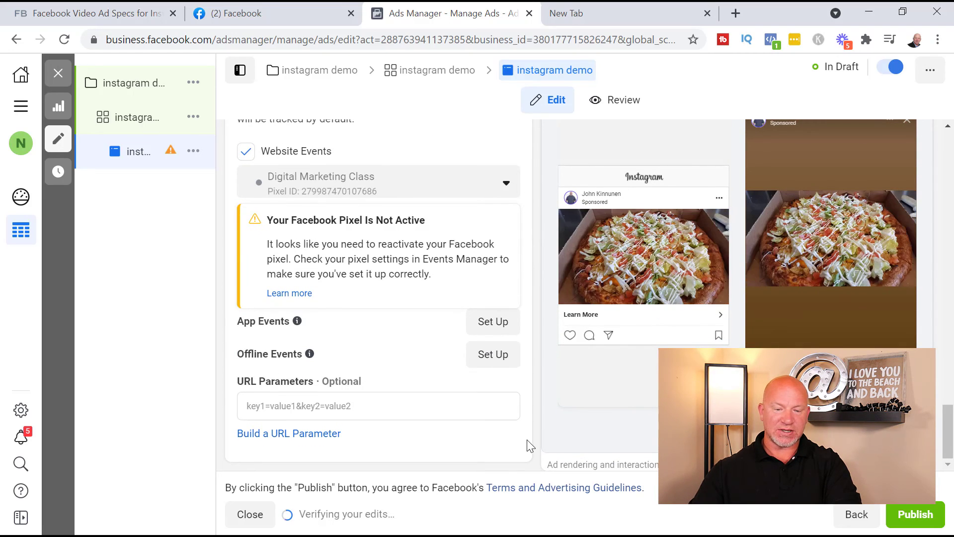
scroll(397, 315, "up", 6)
scroll(398, 328, "down", 7)
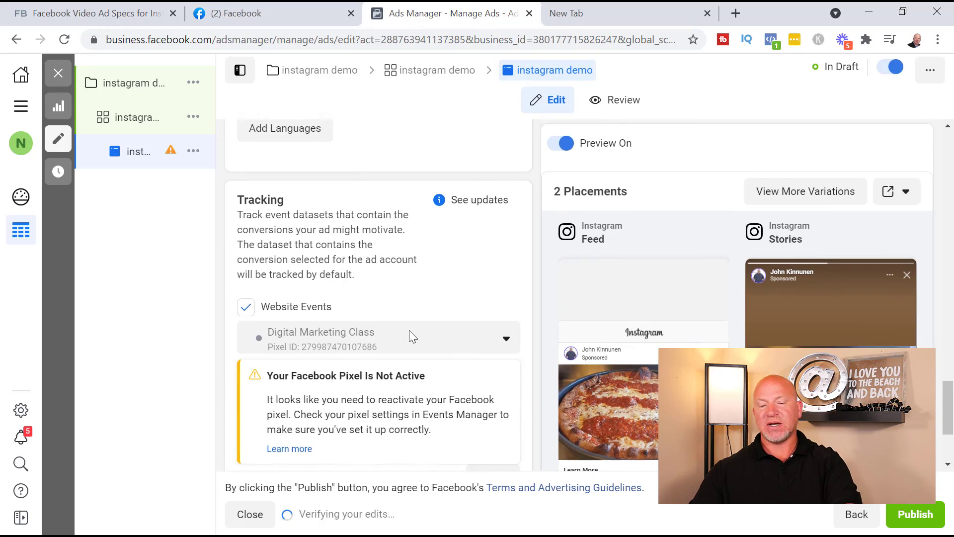